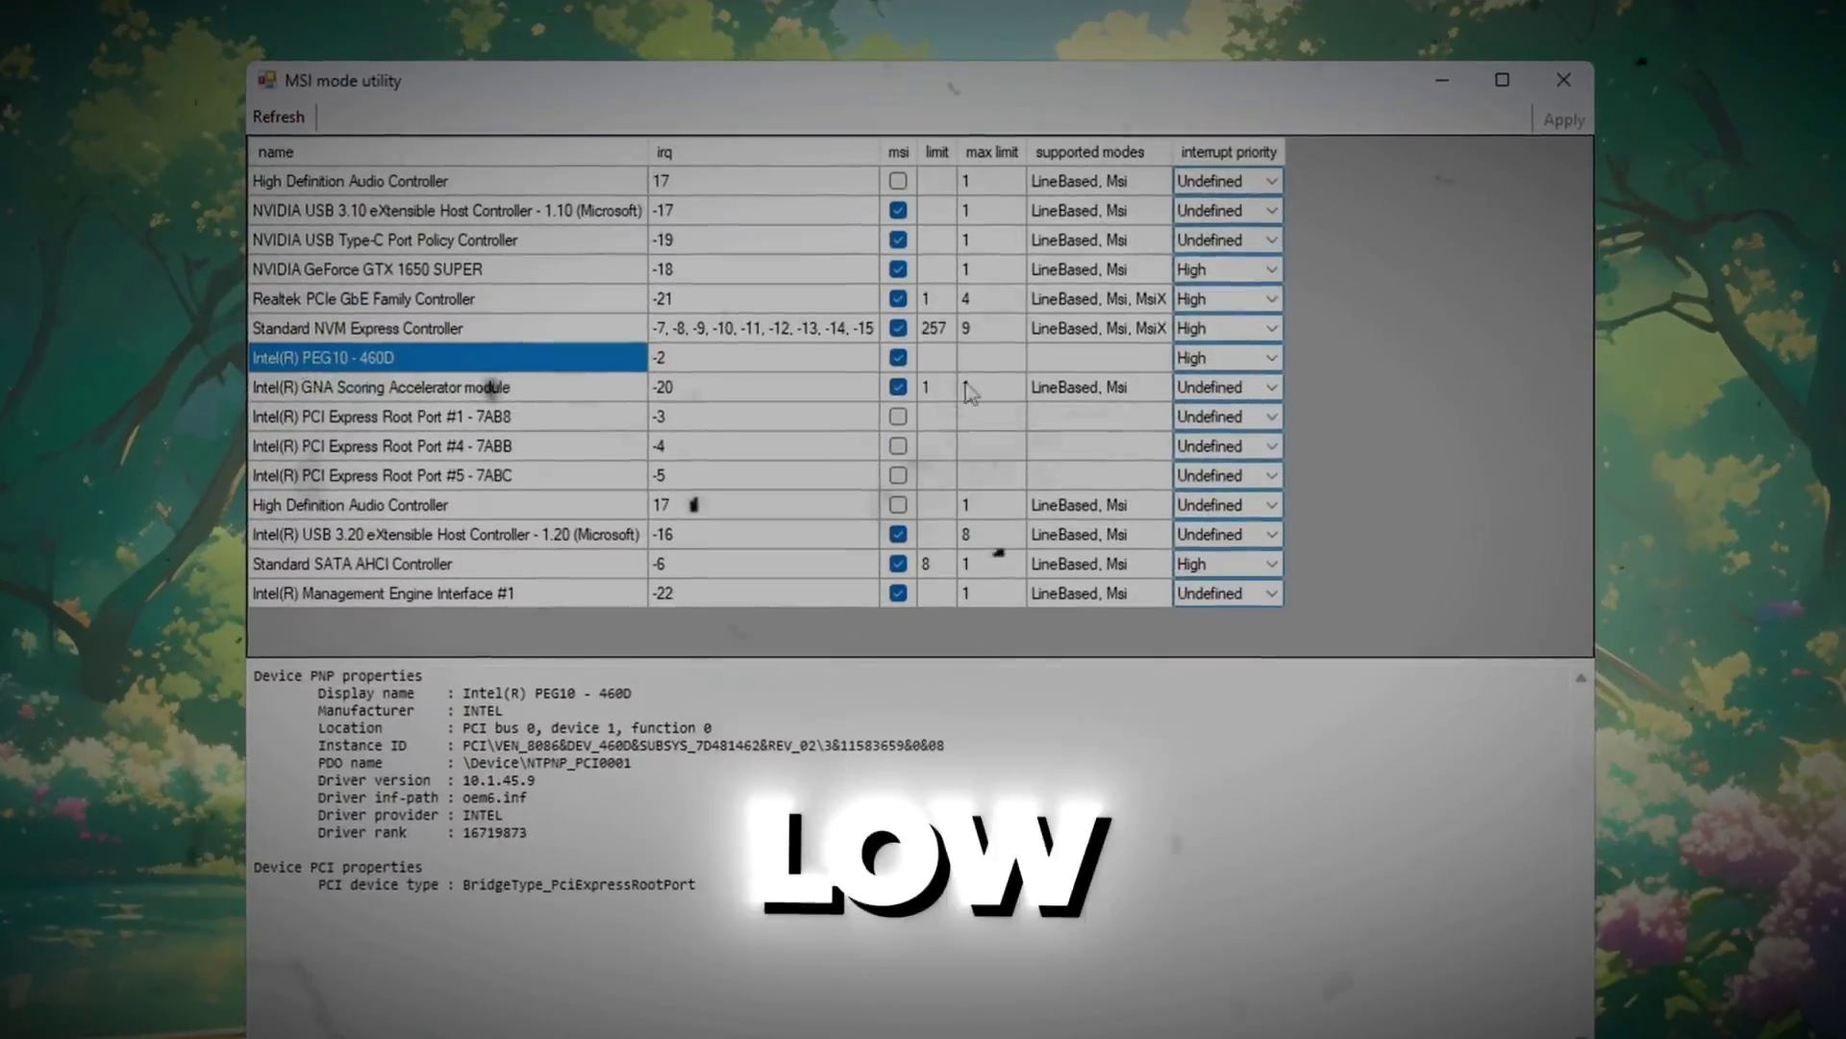
- Check the PEG10 interrupt priority and keep the High Performance power plan, then leave the tools
{"action": "left_click", "coordinate": [1227, 358]}
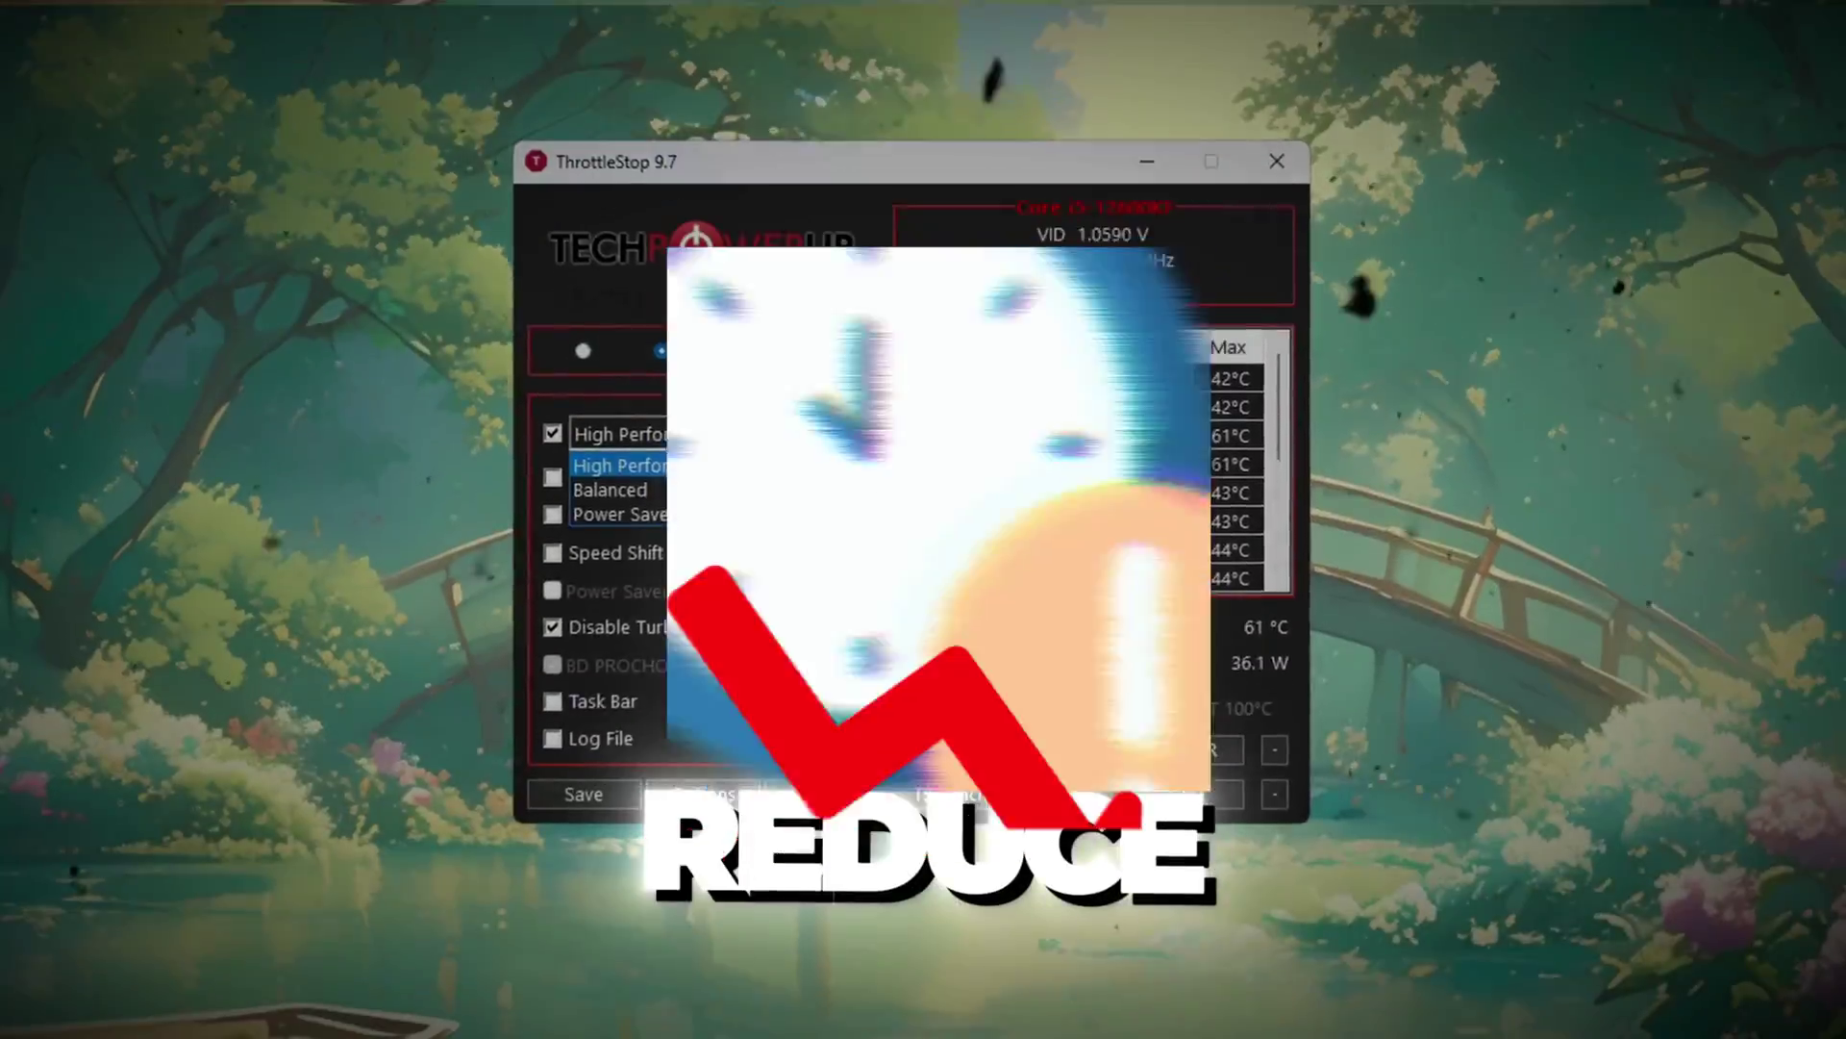
{"action": "left_click", "coordinate": [620, 466]}
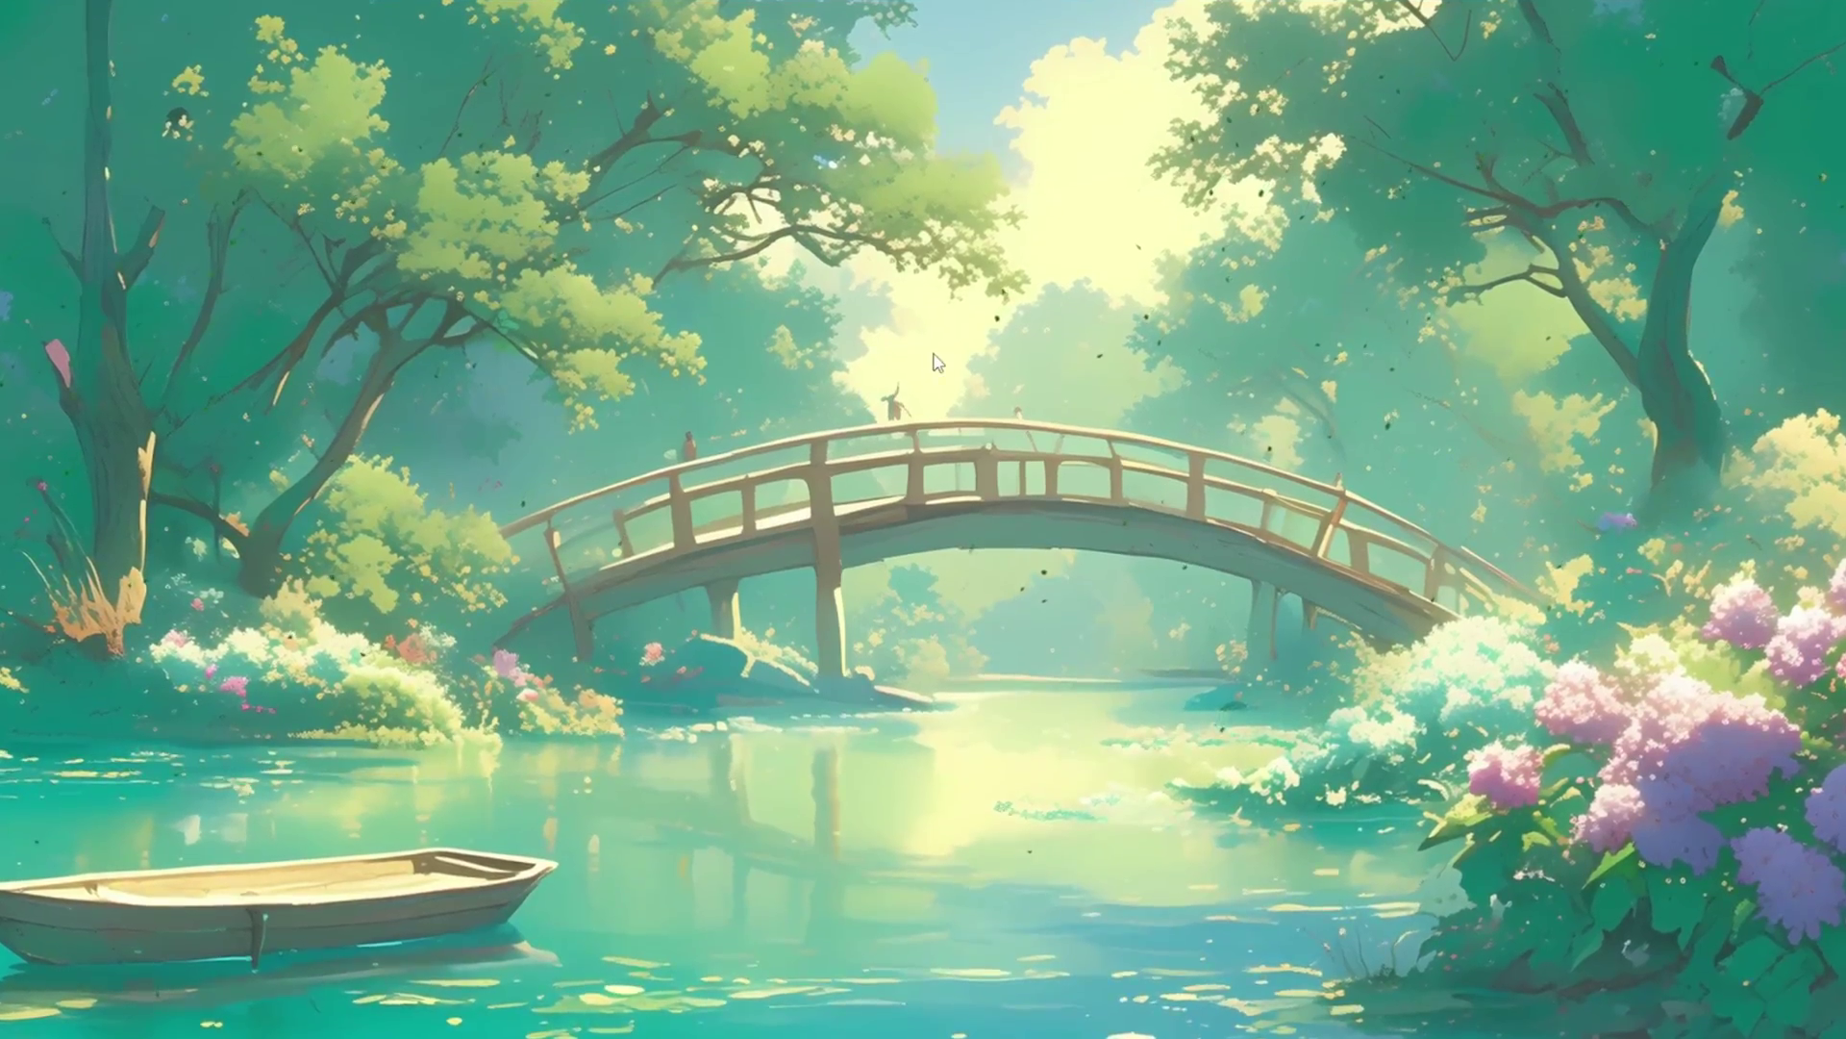
- Find 'Adjust the appearance and performance of Windows' by searching 'adju', and centre Performance Options
{"action": "key", "text": "super"}
{"action": "type", "text": "adju"}
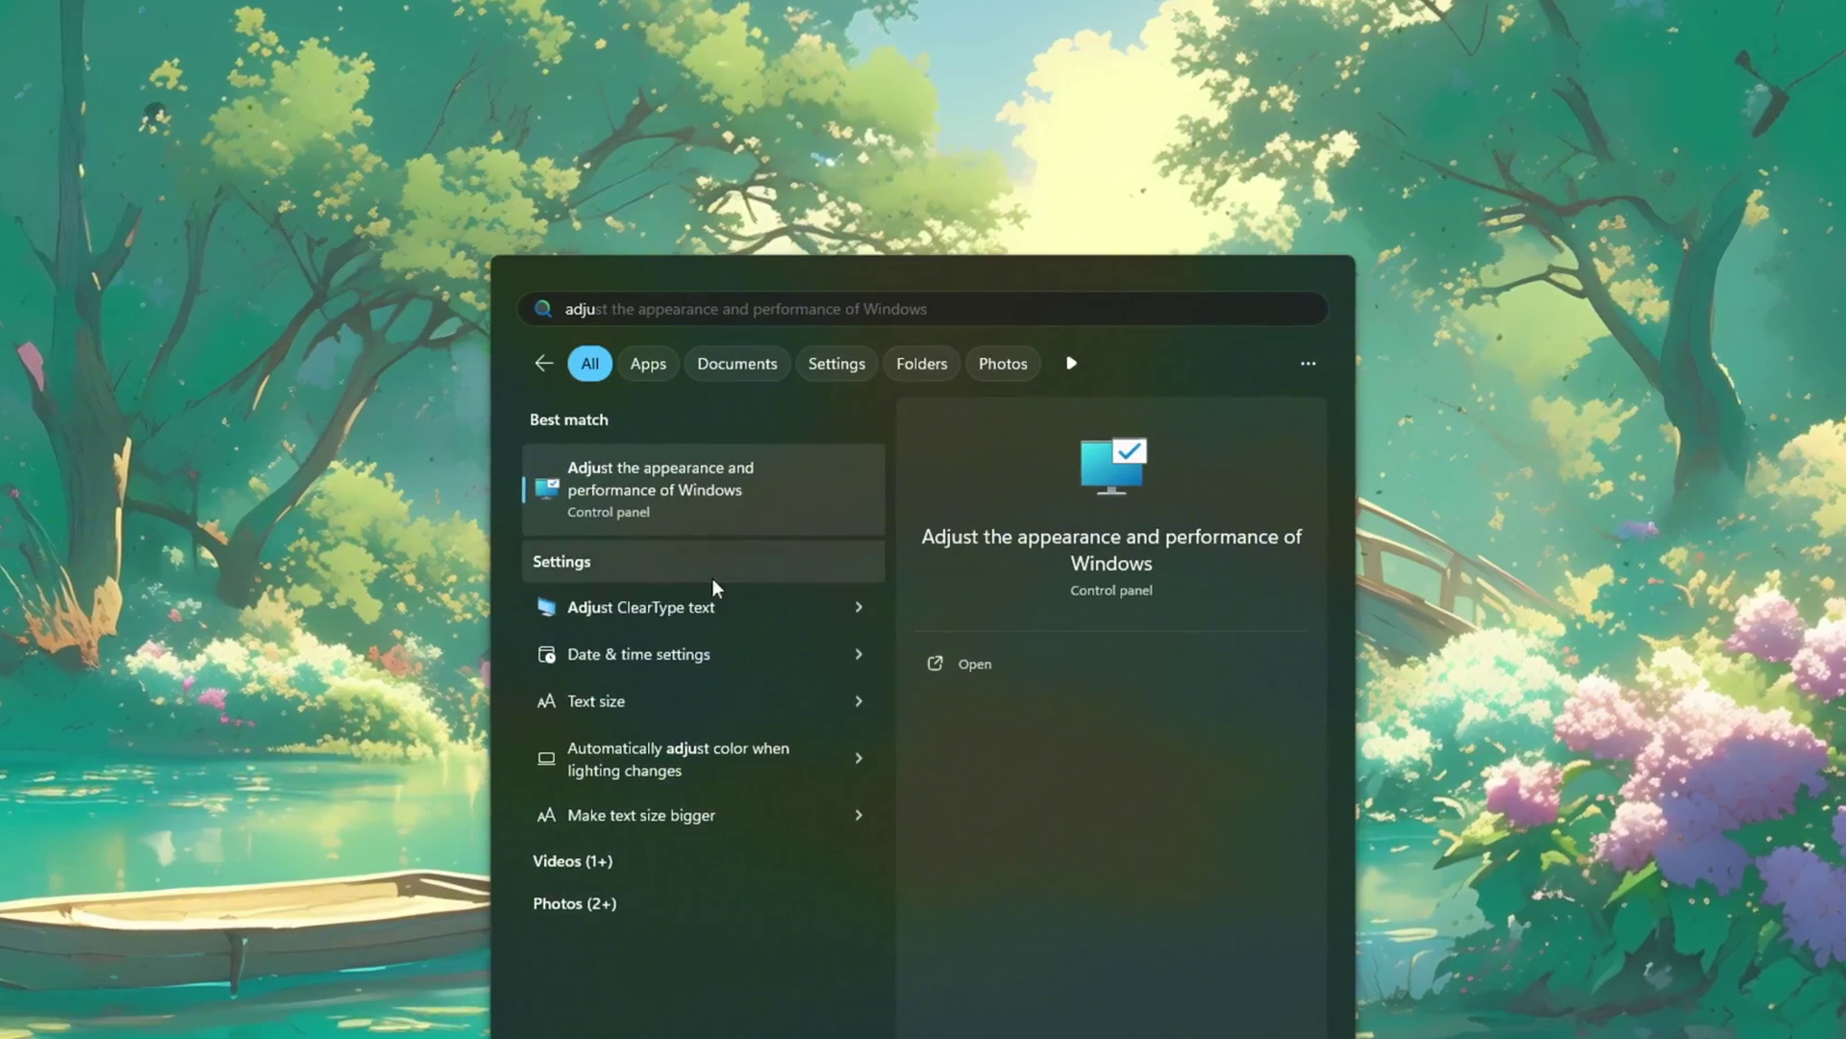
{"action": "left_click", "coordinate": [1000, 674]}
{"action": "left_click_drag", "start_coordinate": [337, 155], "coordinate": [976, 131]}
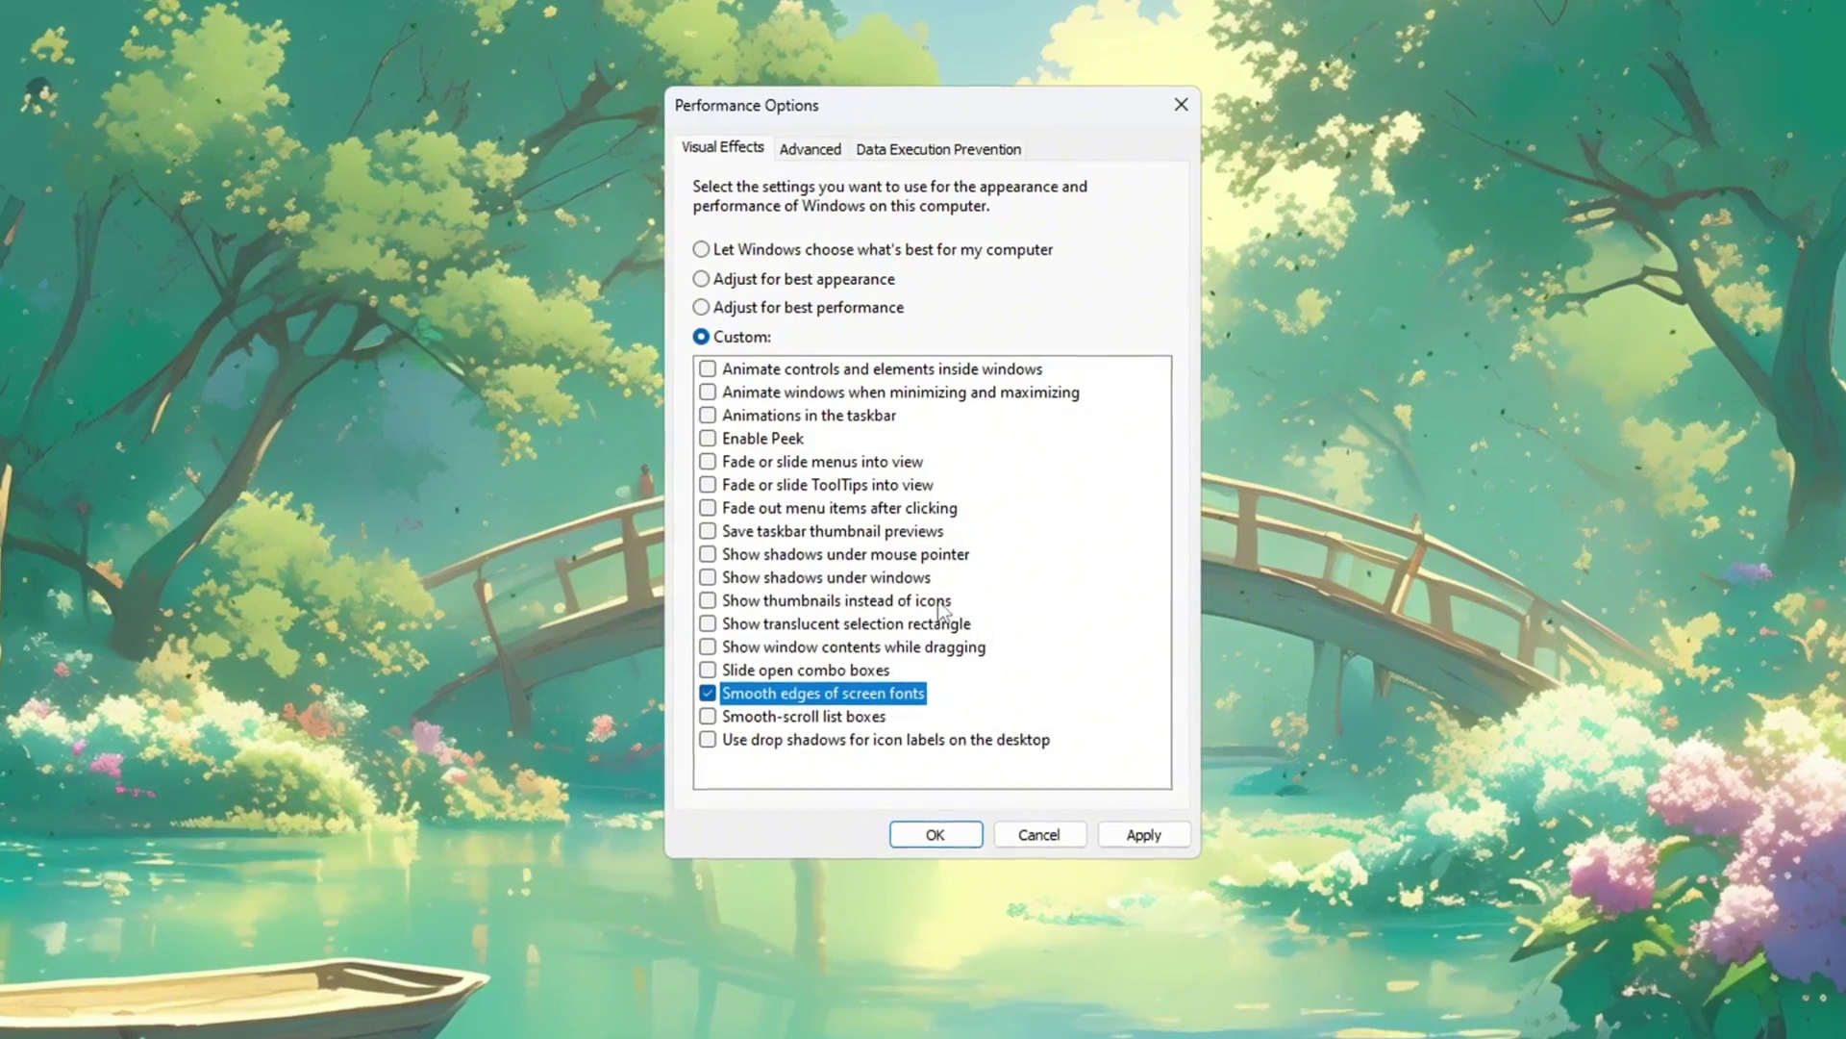
- Enable 'Show thumbnails instead of icons', apply it, and view the Advanced tab settings
{"action": "left_click", "coordinate": [781, 599]}
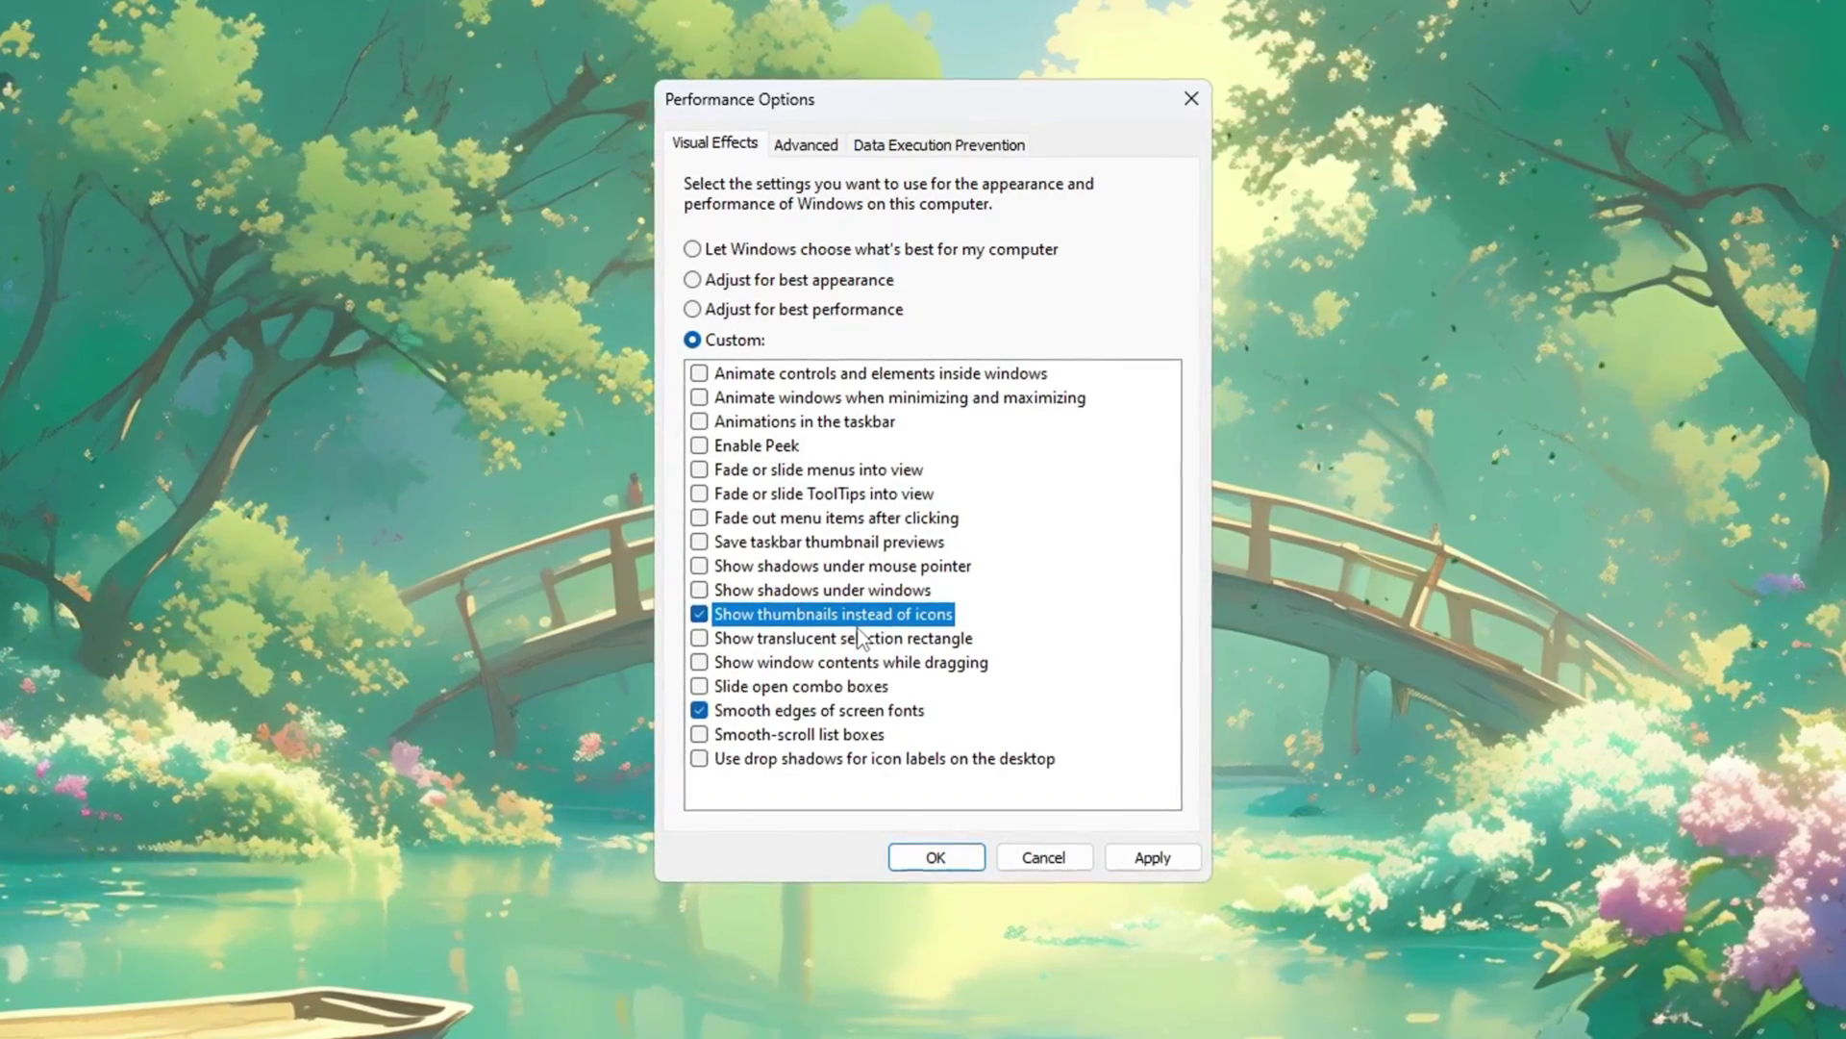
{"action": "left_click", "coordinate": [1153, 865]}
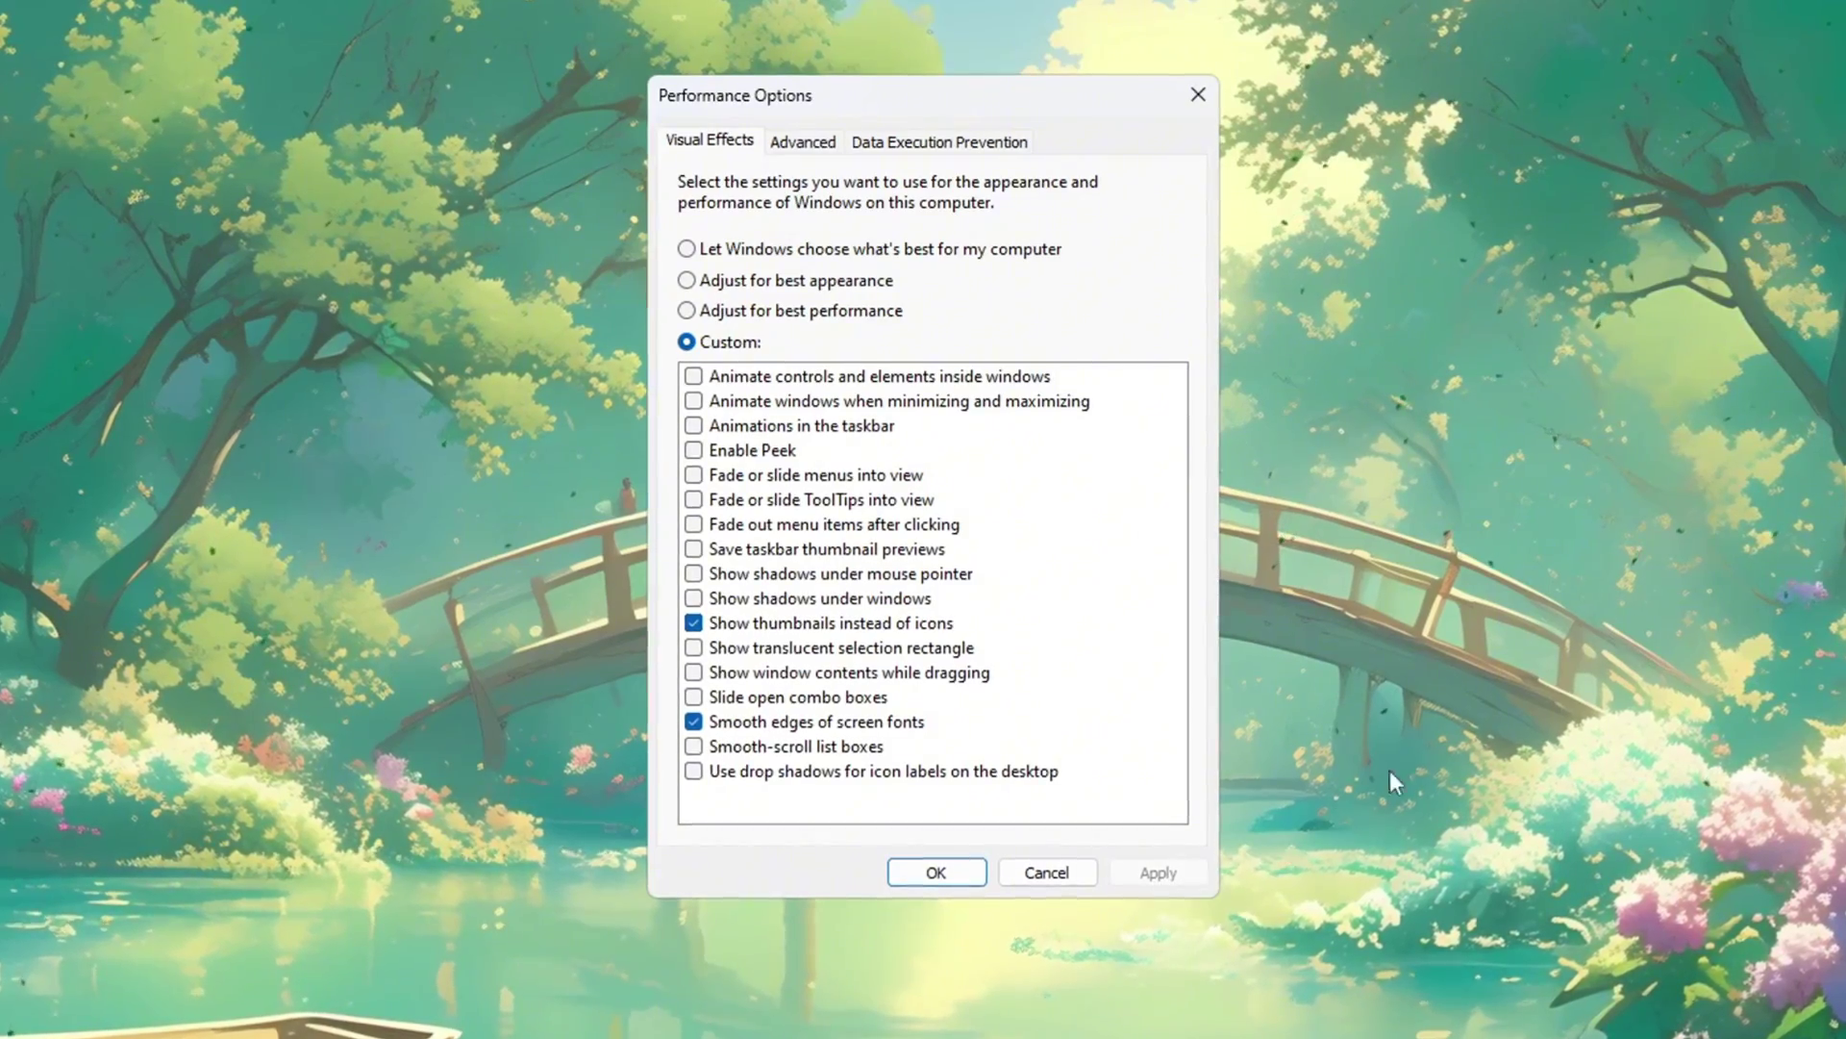
{"action": "left_click", "coordinate": [768, 149]}
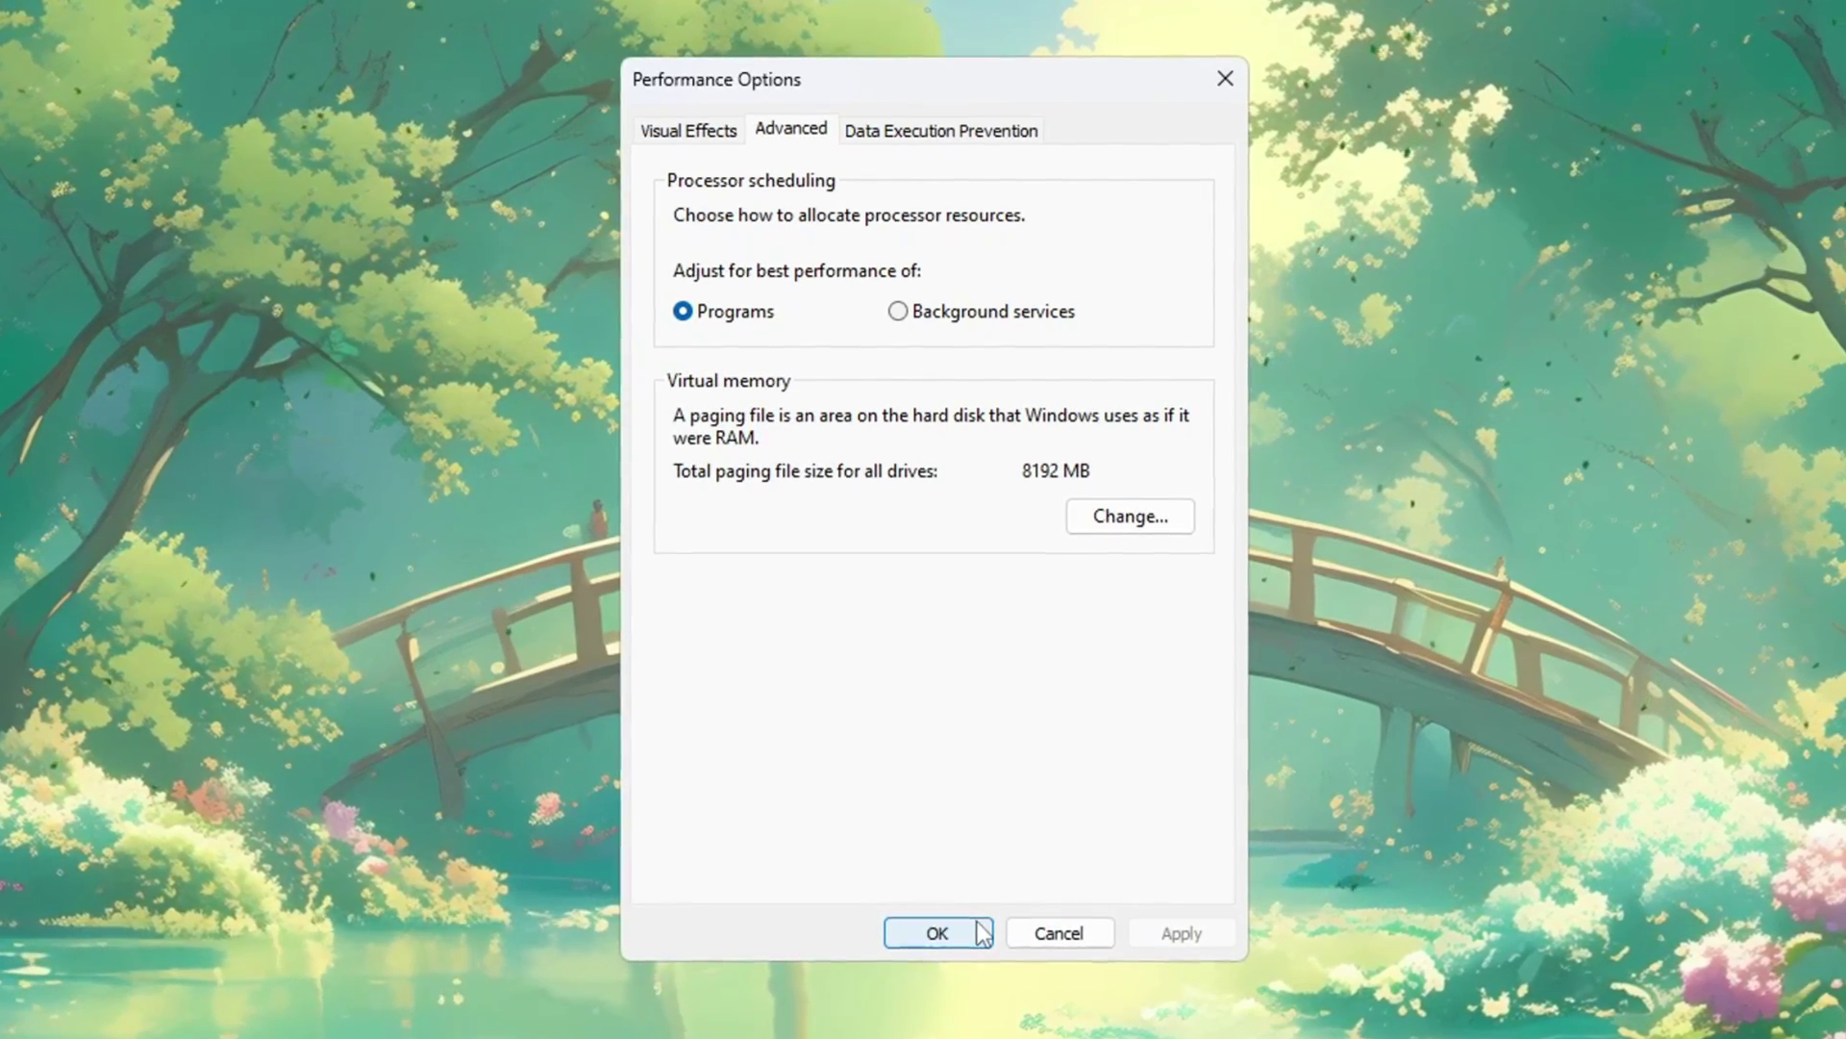
- Accept the Performance Options settings with OK, closing the dialog
{"action": "left_click", "coordinate": [982, 937]}
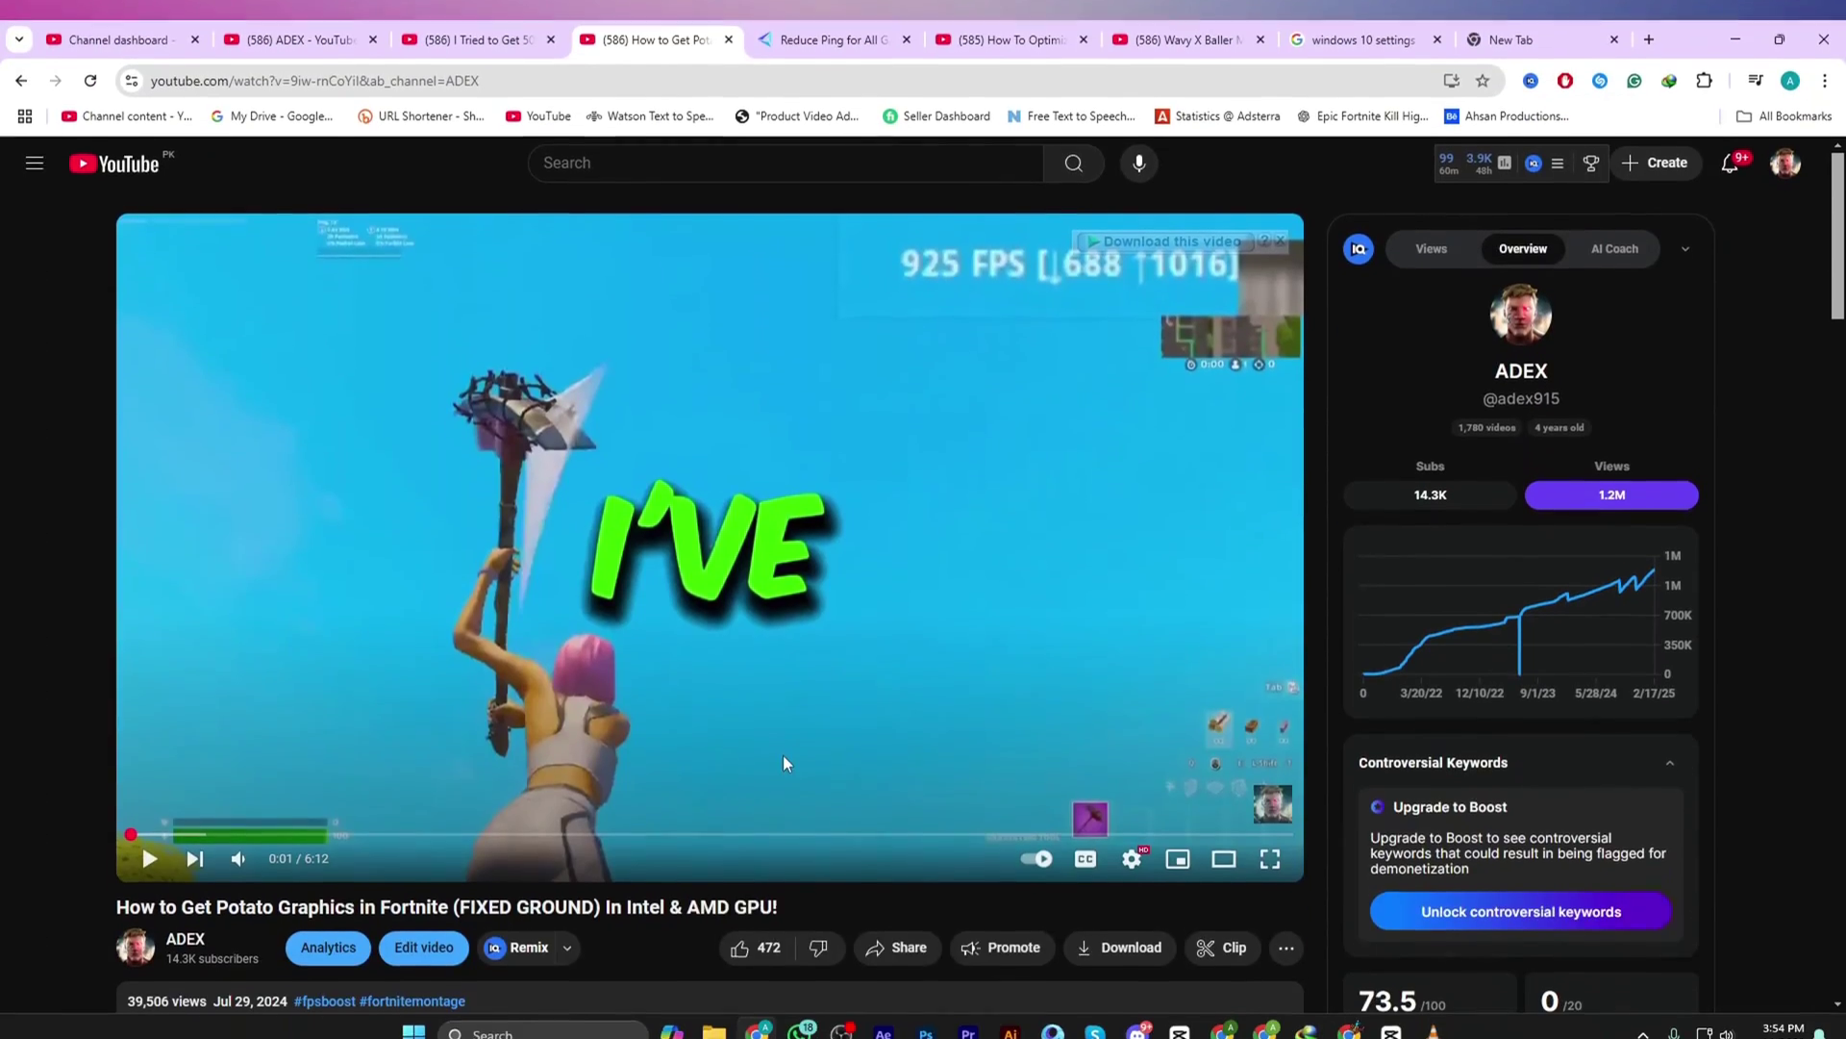
- Scroll down through the GearUP Booster supported games catalogue
{"action": "scroll", "coordinate": [784, 747], "scroll_direction": "down", "scroll_amount": 2}
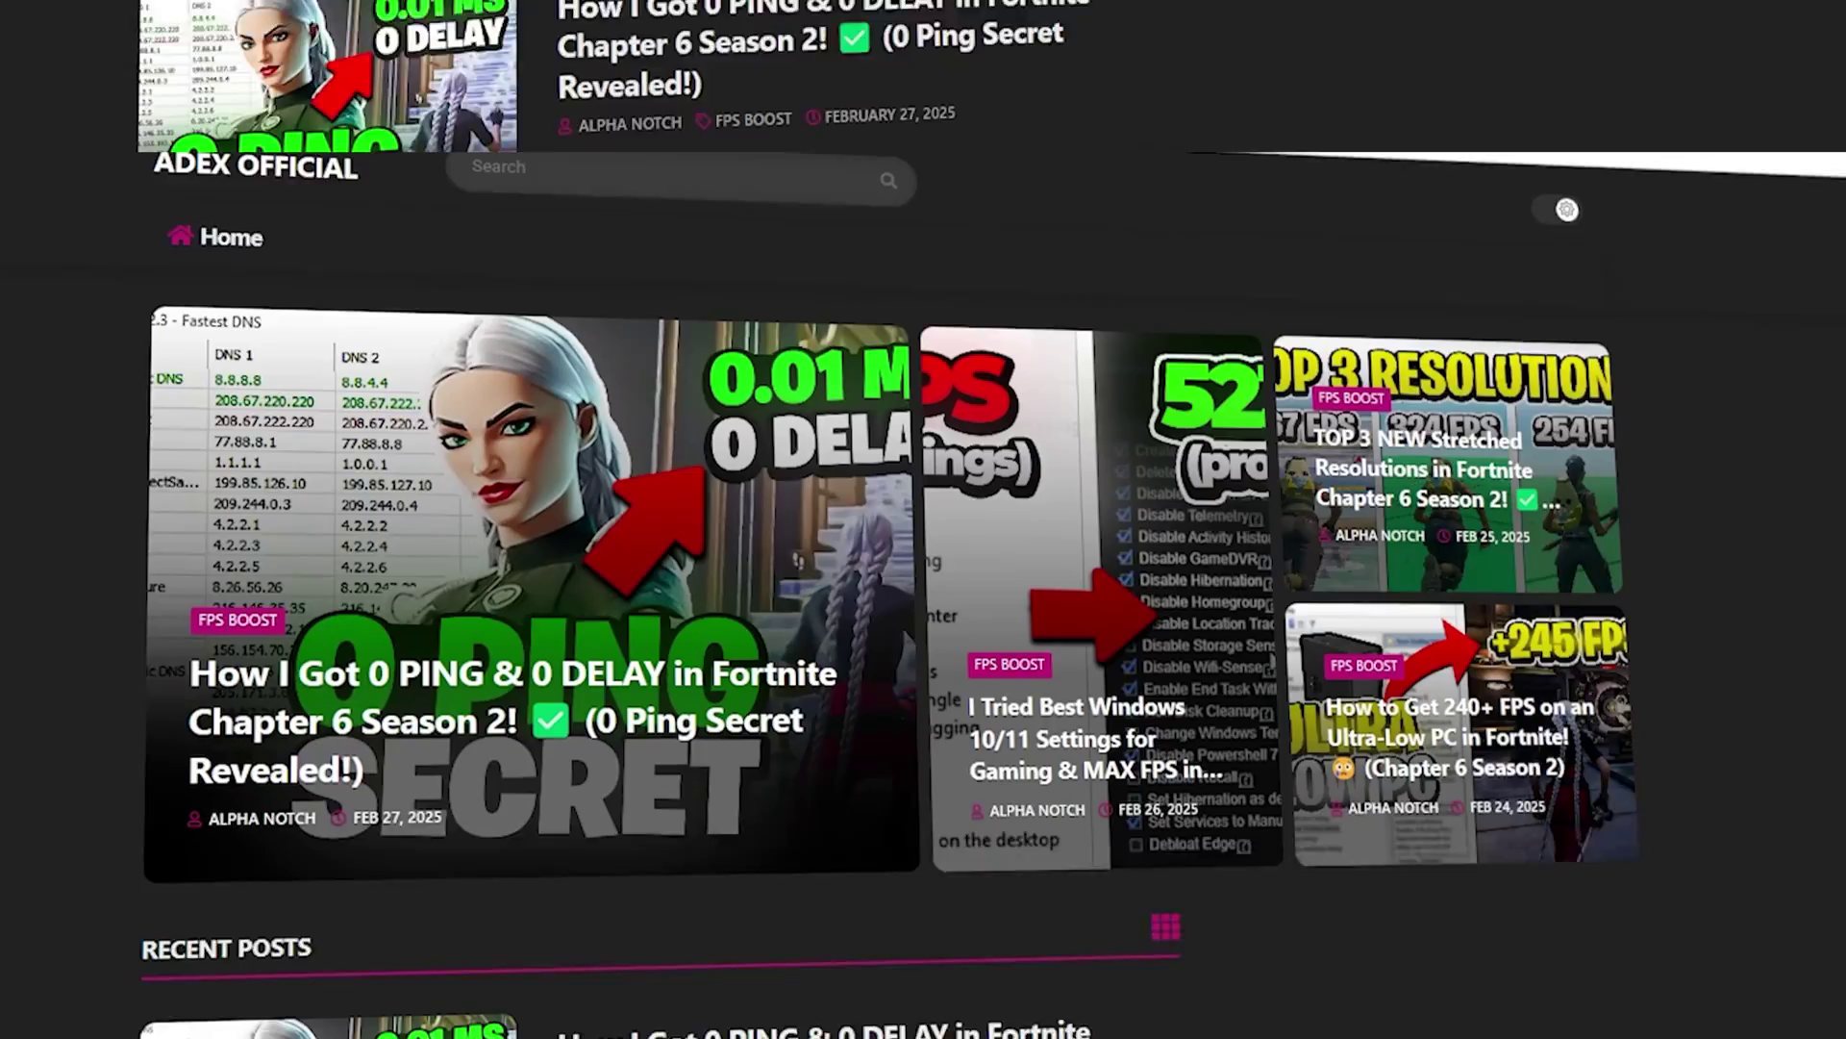
- Scroll the download site's Recent Posts list to reach the Fortnite FPS guide downloads
{"action": "scroll", "coordinate": [853, 489], "scroll_direction": "down", "scroll_amount": 8}
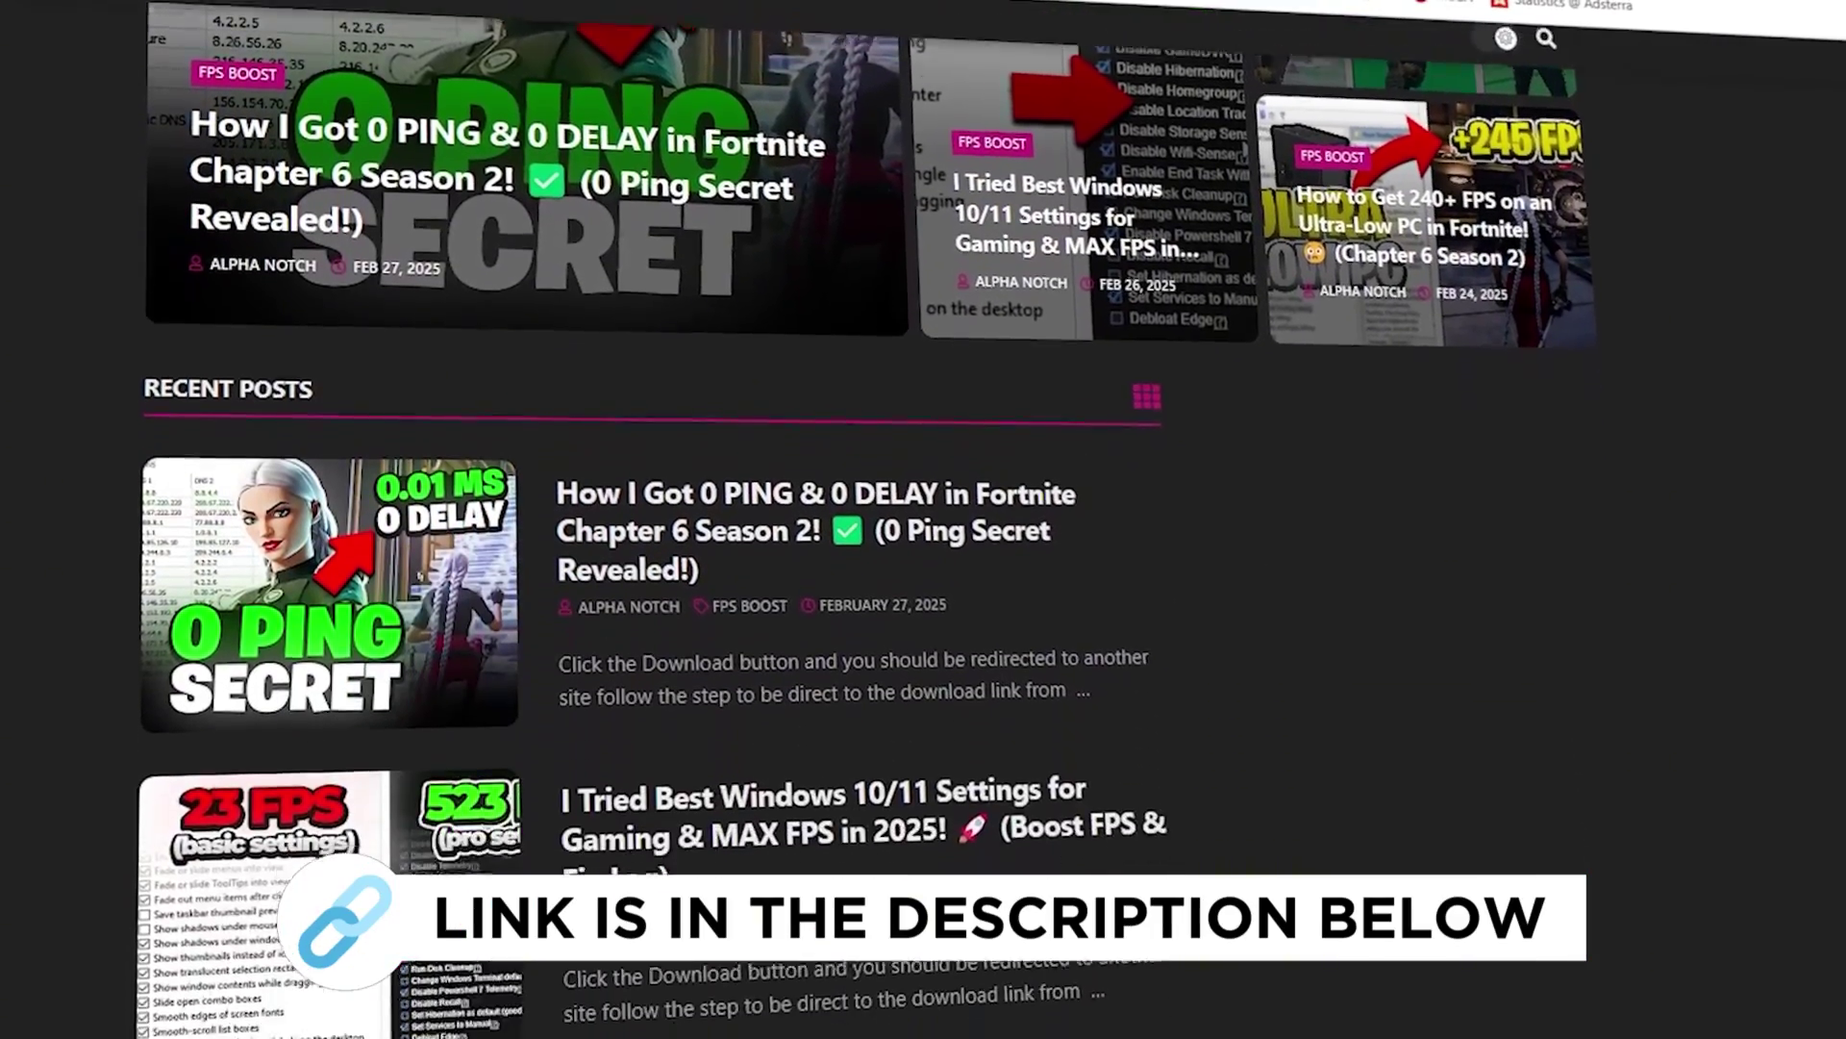
{"action": "scroll", "coordinate": [855, 488], "scroll_direction": "down", "scroll_amount": 9}
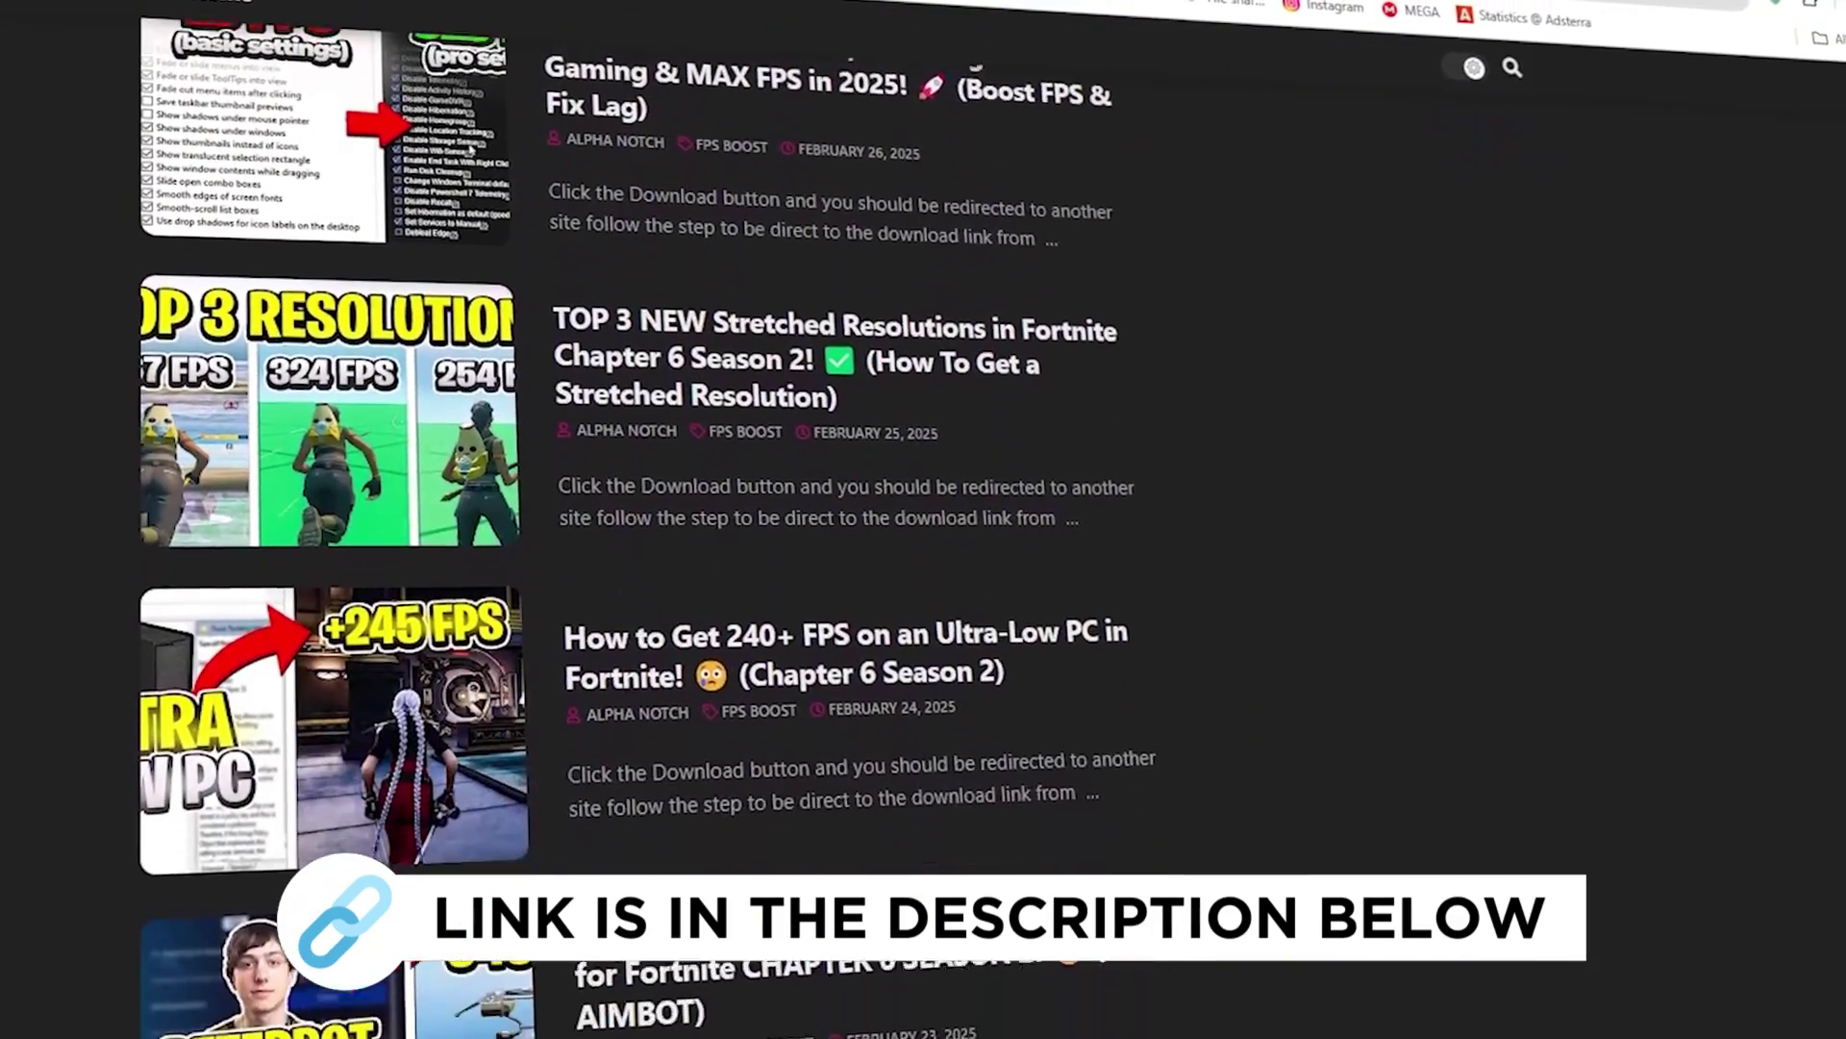
{"action": "scroll", "coordinate": [854, 489], "scroll_direction": "down", "scroll_amount": 3}
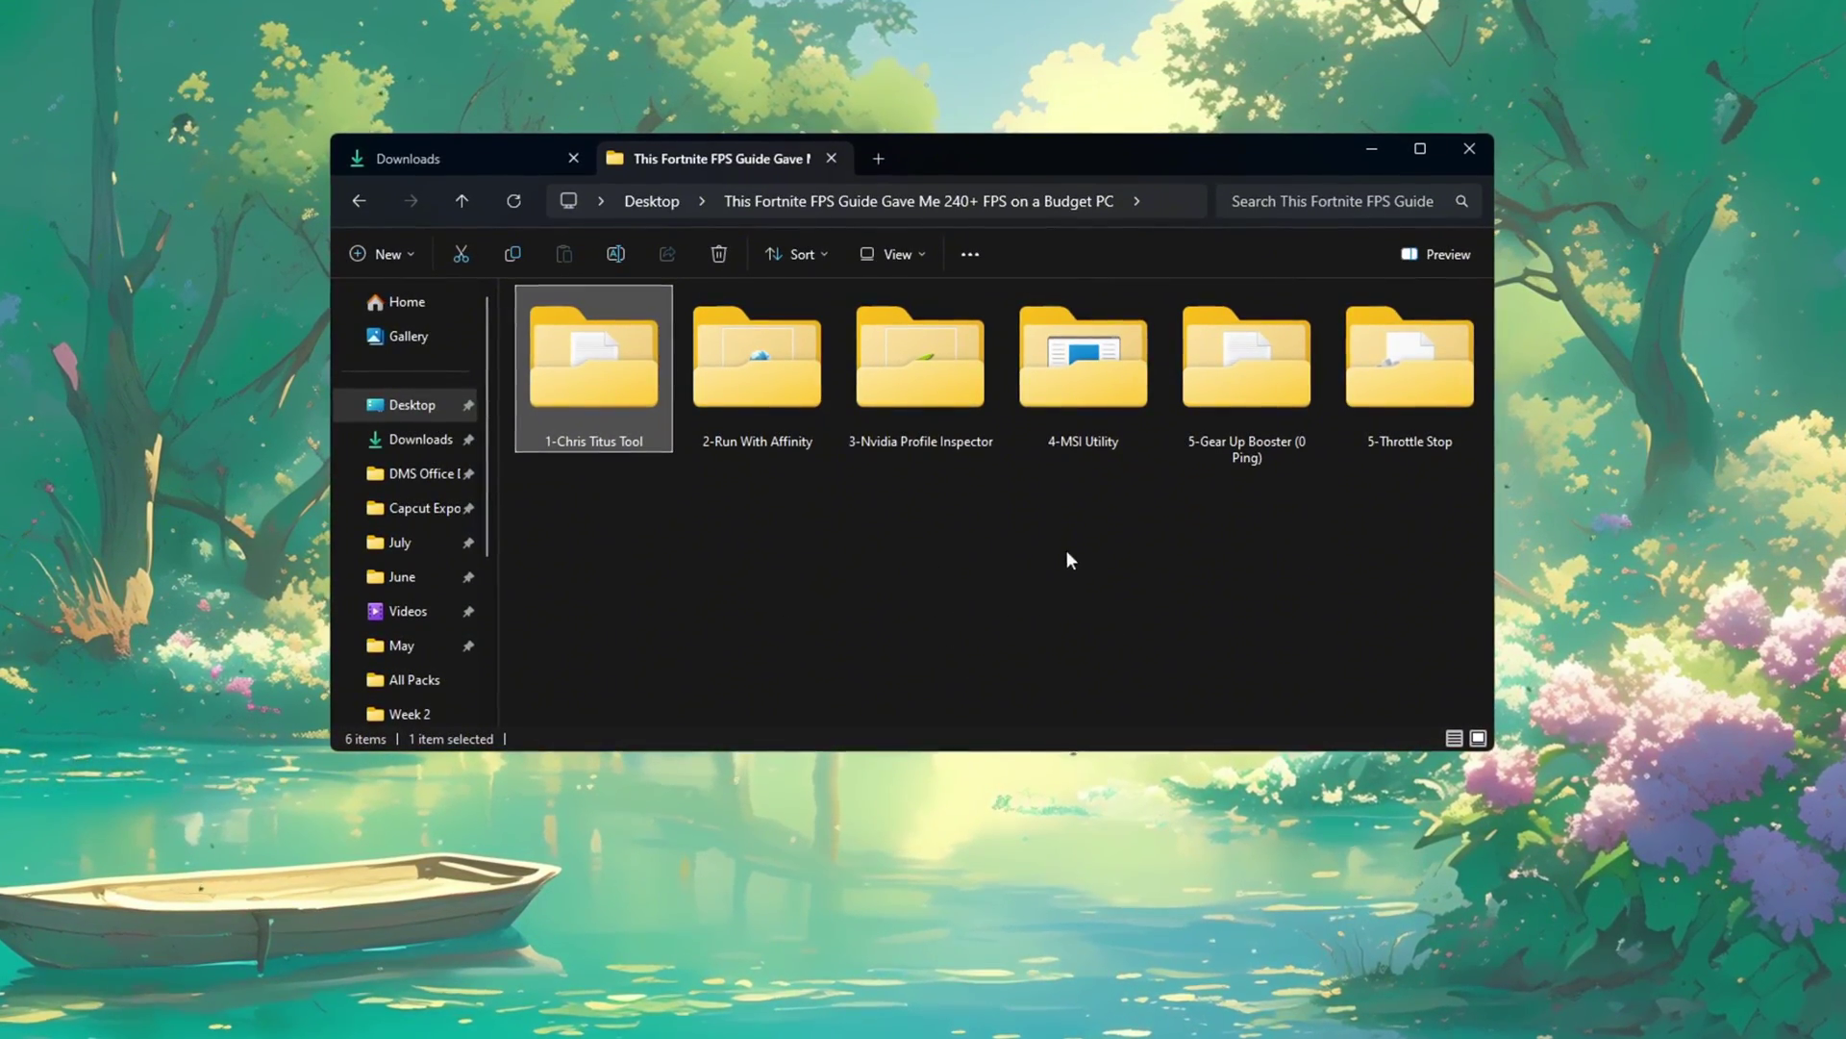
- Open the 1-Chris Titus Tool folder in File Explorer
{"action": "double_click", "coordinate": [594, 385]}
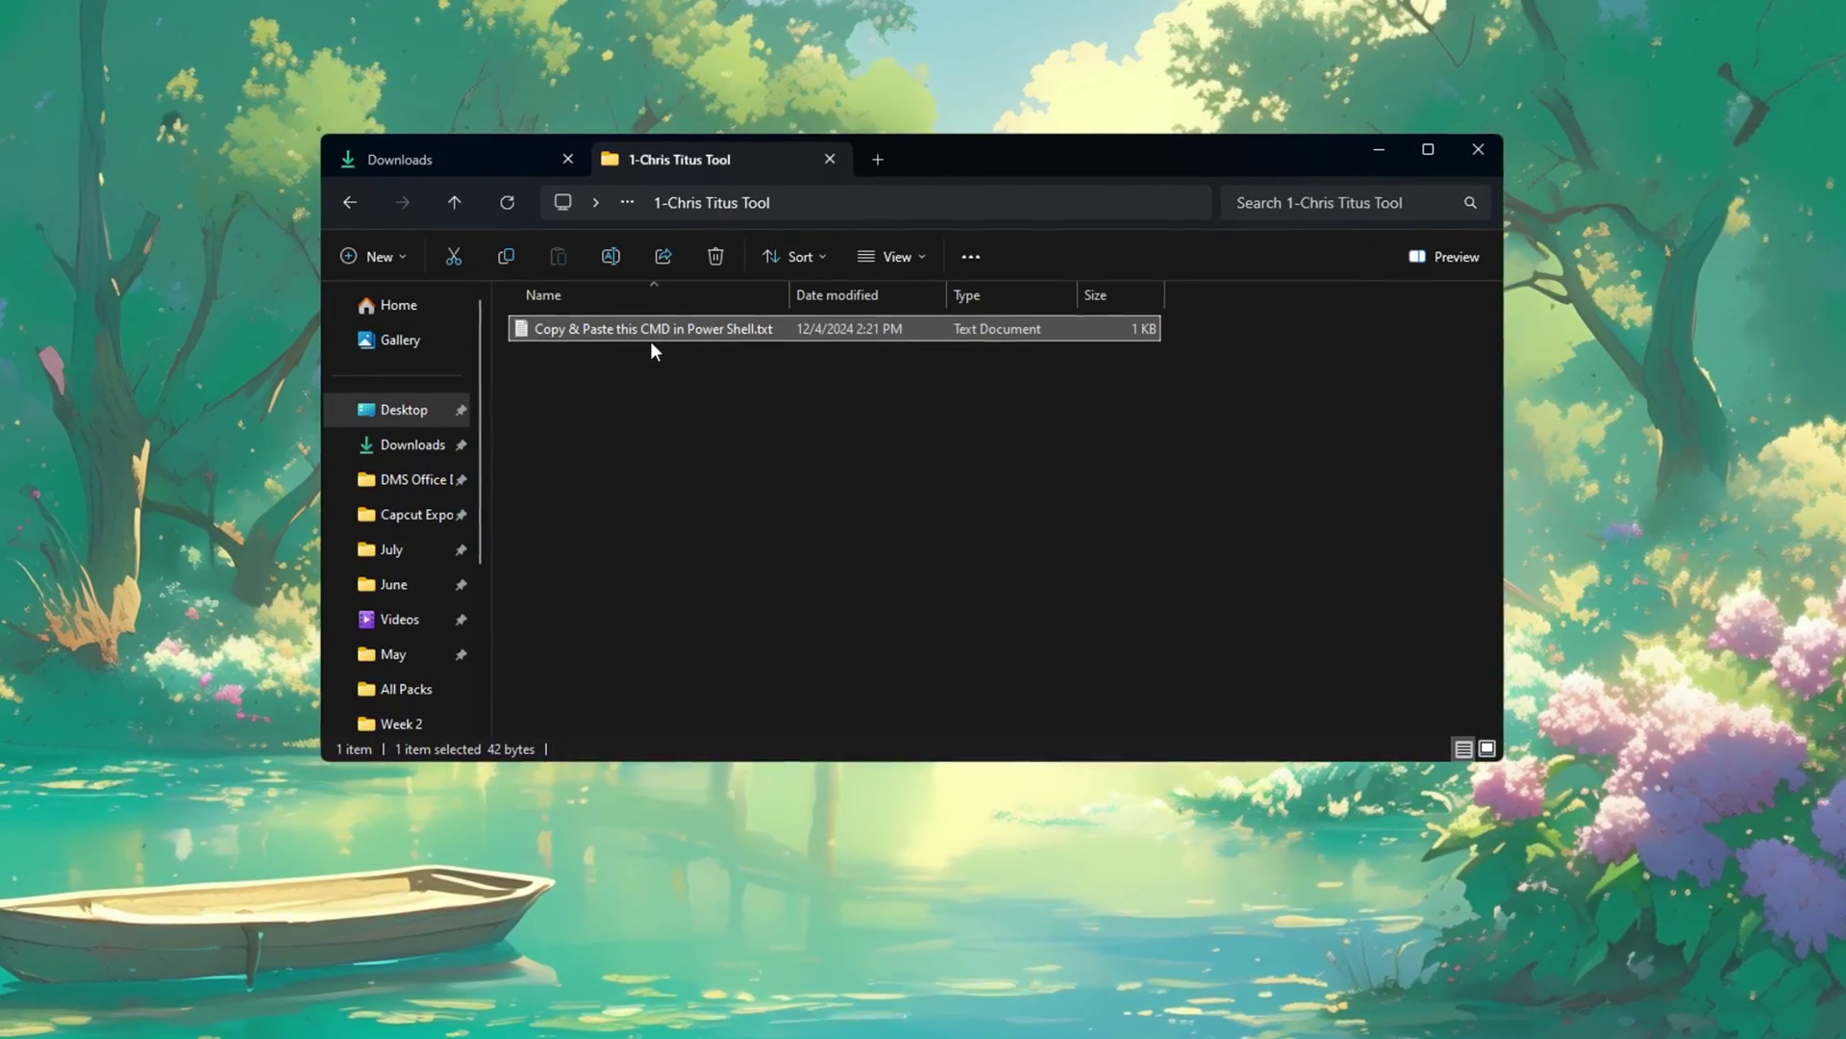
{"action": "double_click", "coordinate": [640, 337]}
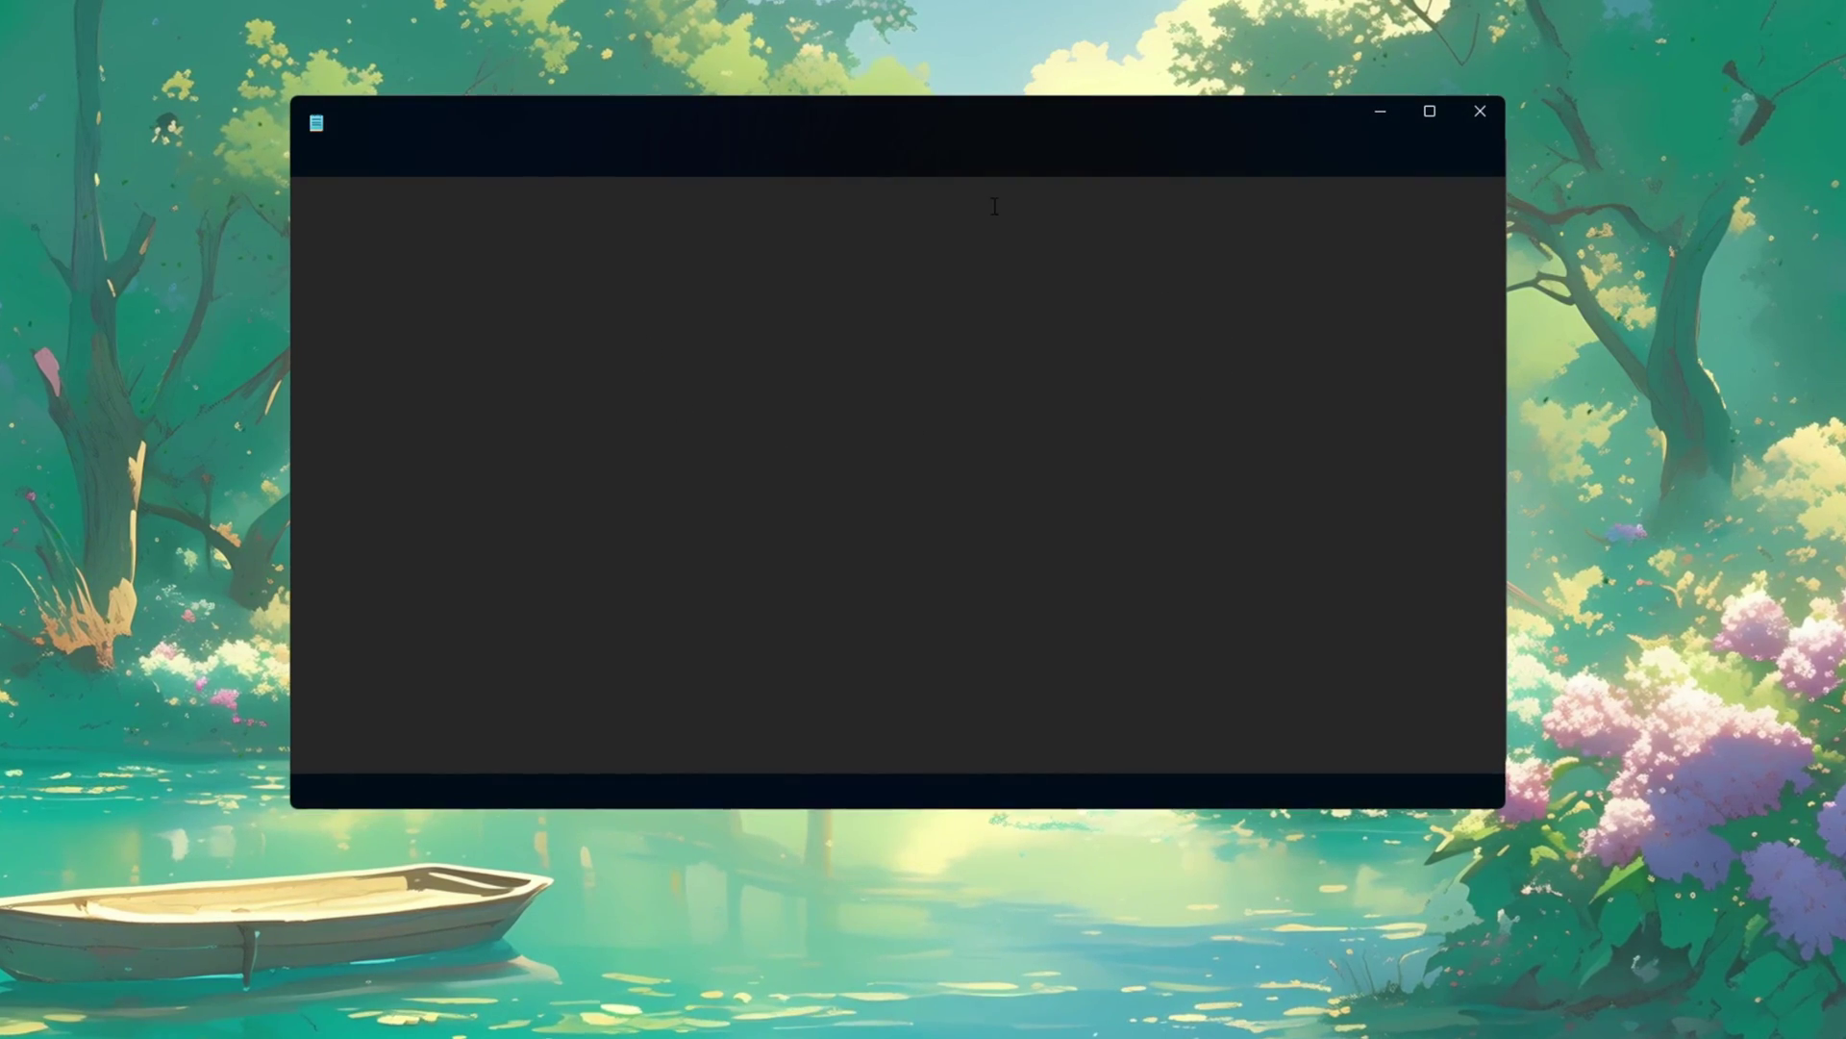
{"action": "right_click", "coordinate": [454, 209]}
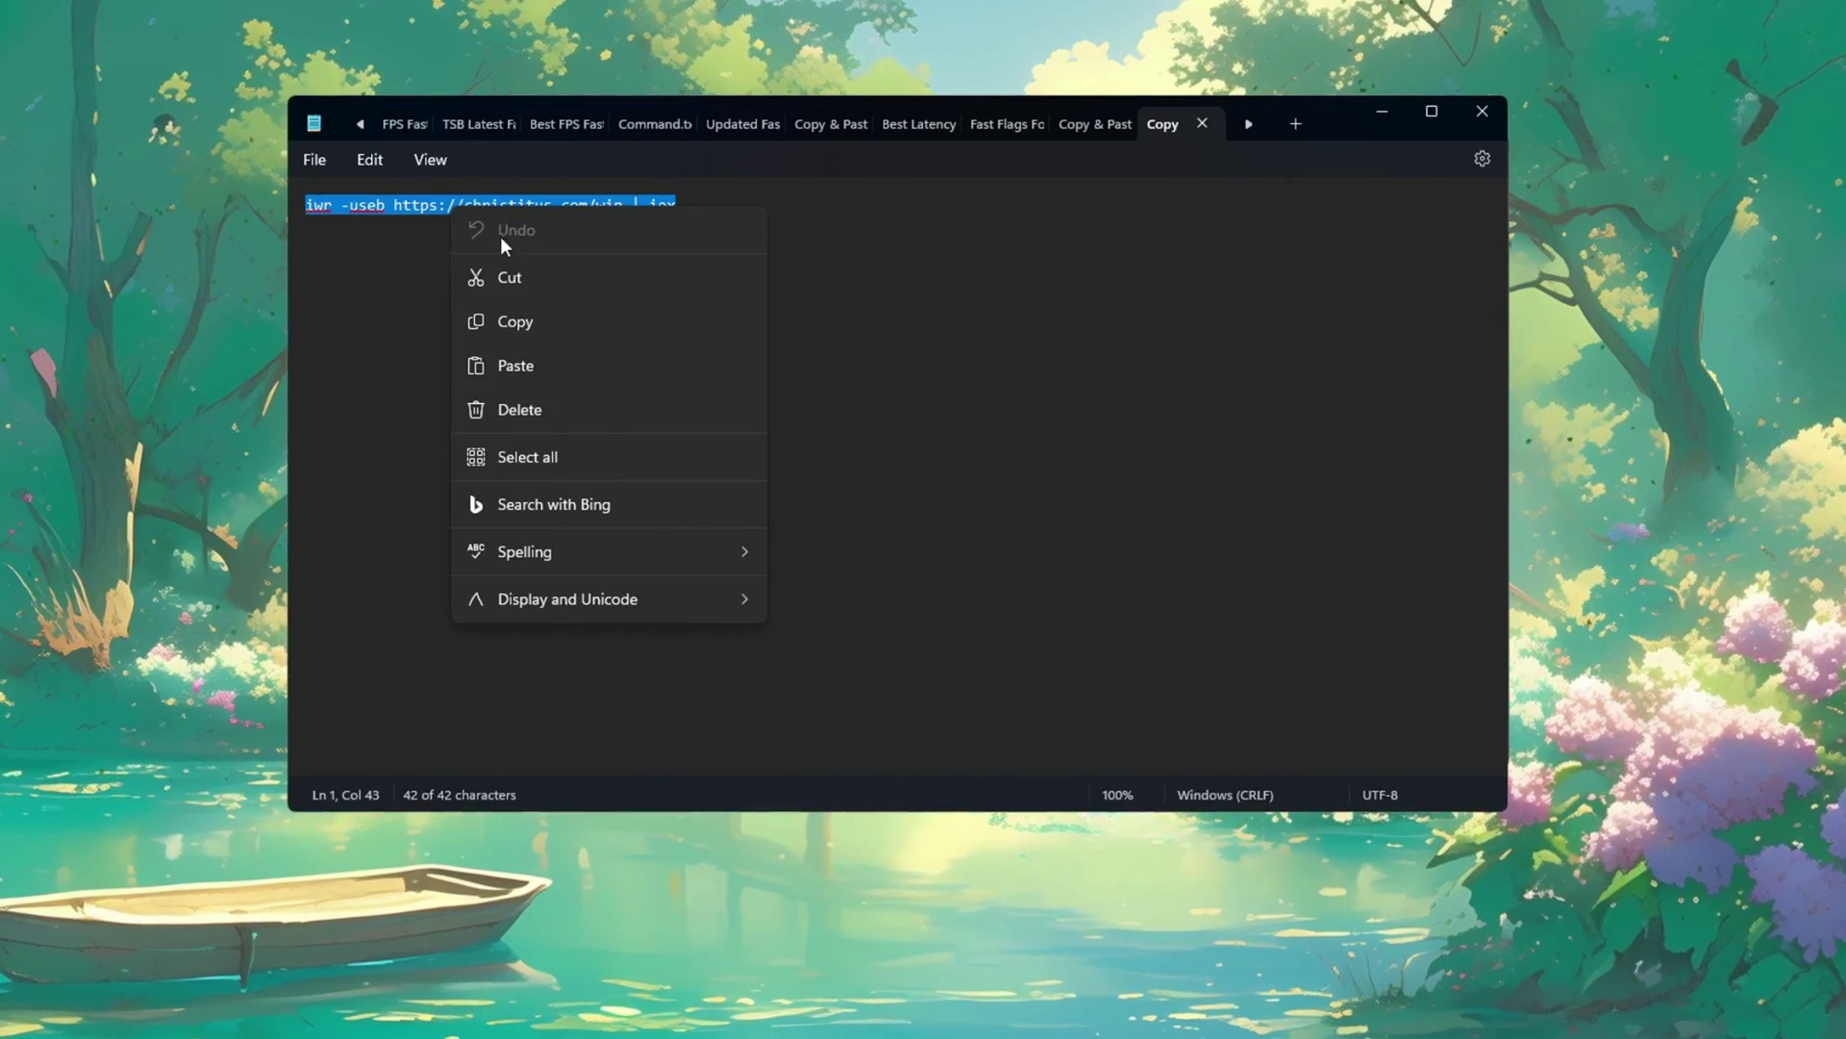
{"action": "left_click", "coordinate": [524, 323]}
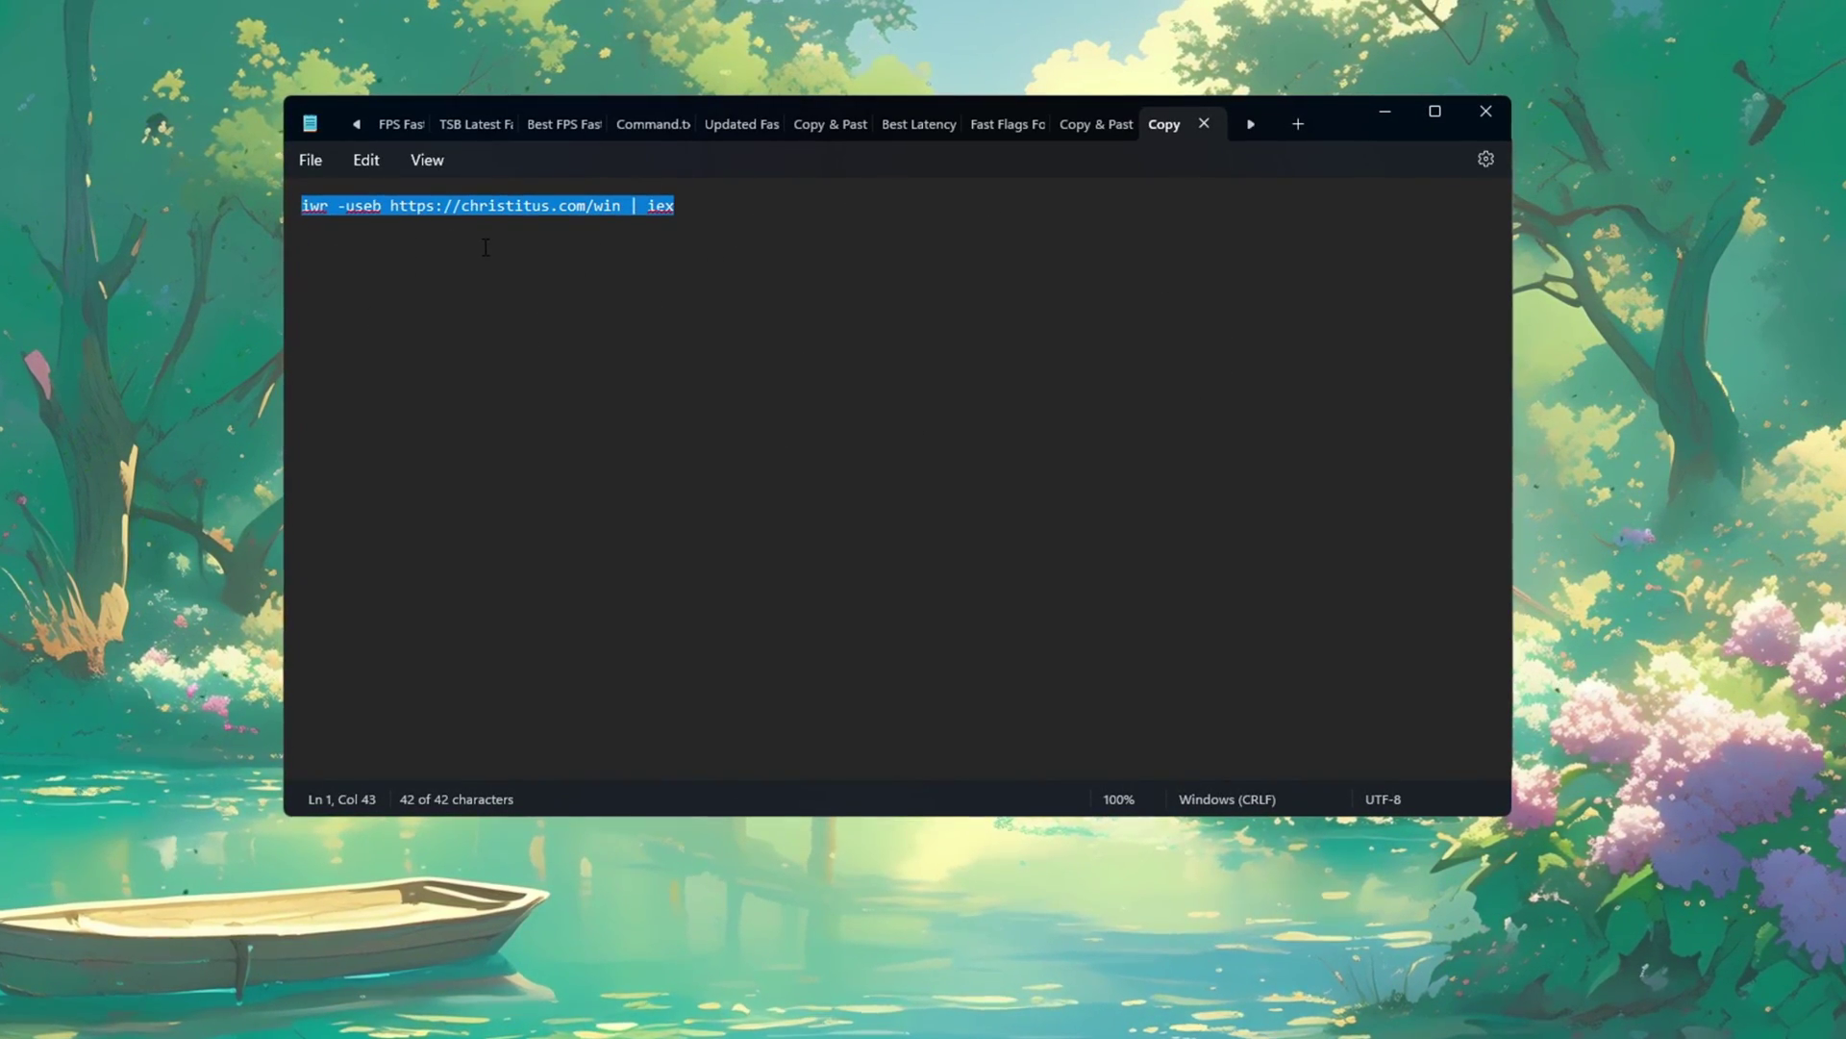
{"action": "key", "text": "super"}
{"action": "type", "text": "powe"}
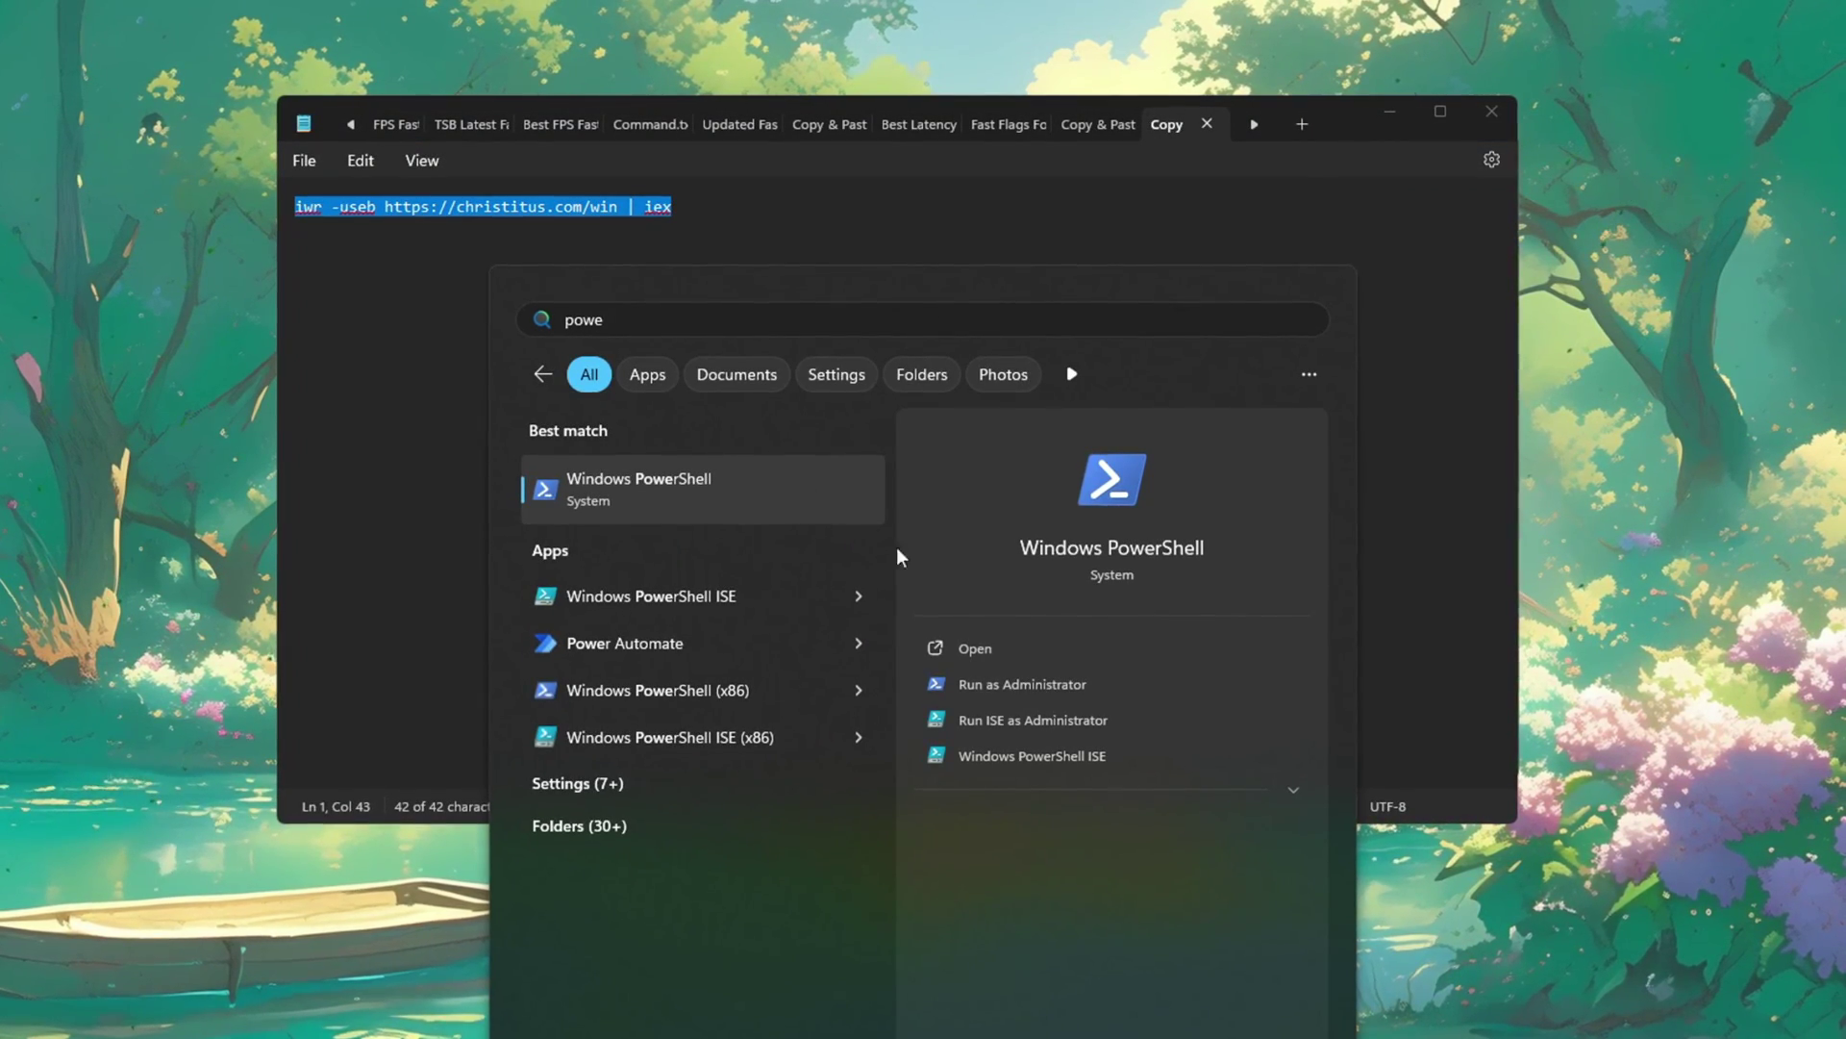
- Launch Windows PowerShell as administrator, centre it, and paste the WinUtil command
{"action": "left_click", "coordinate": [968, 682]}
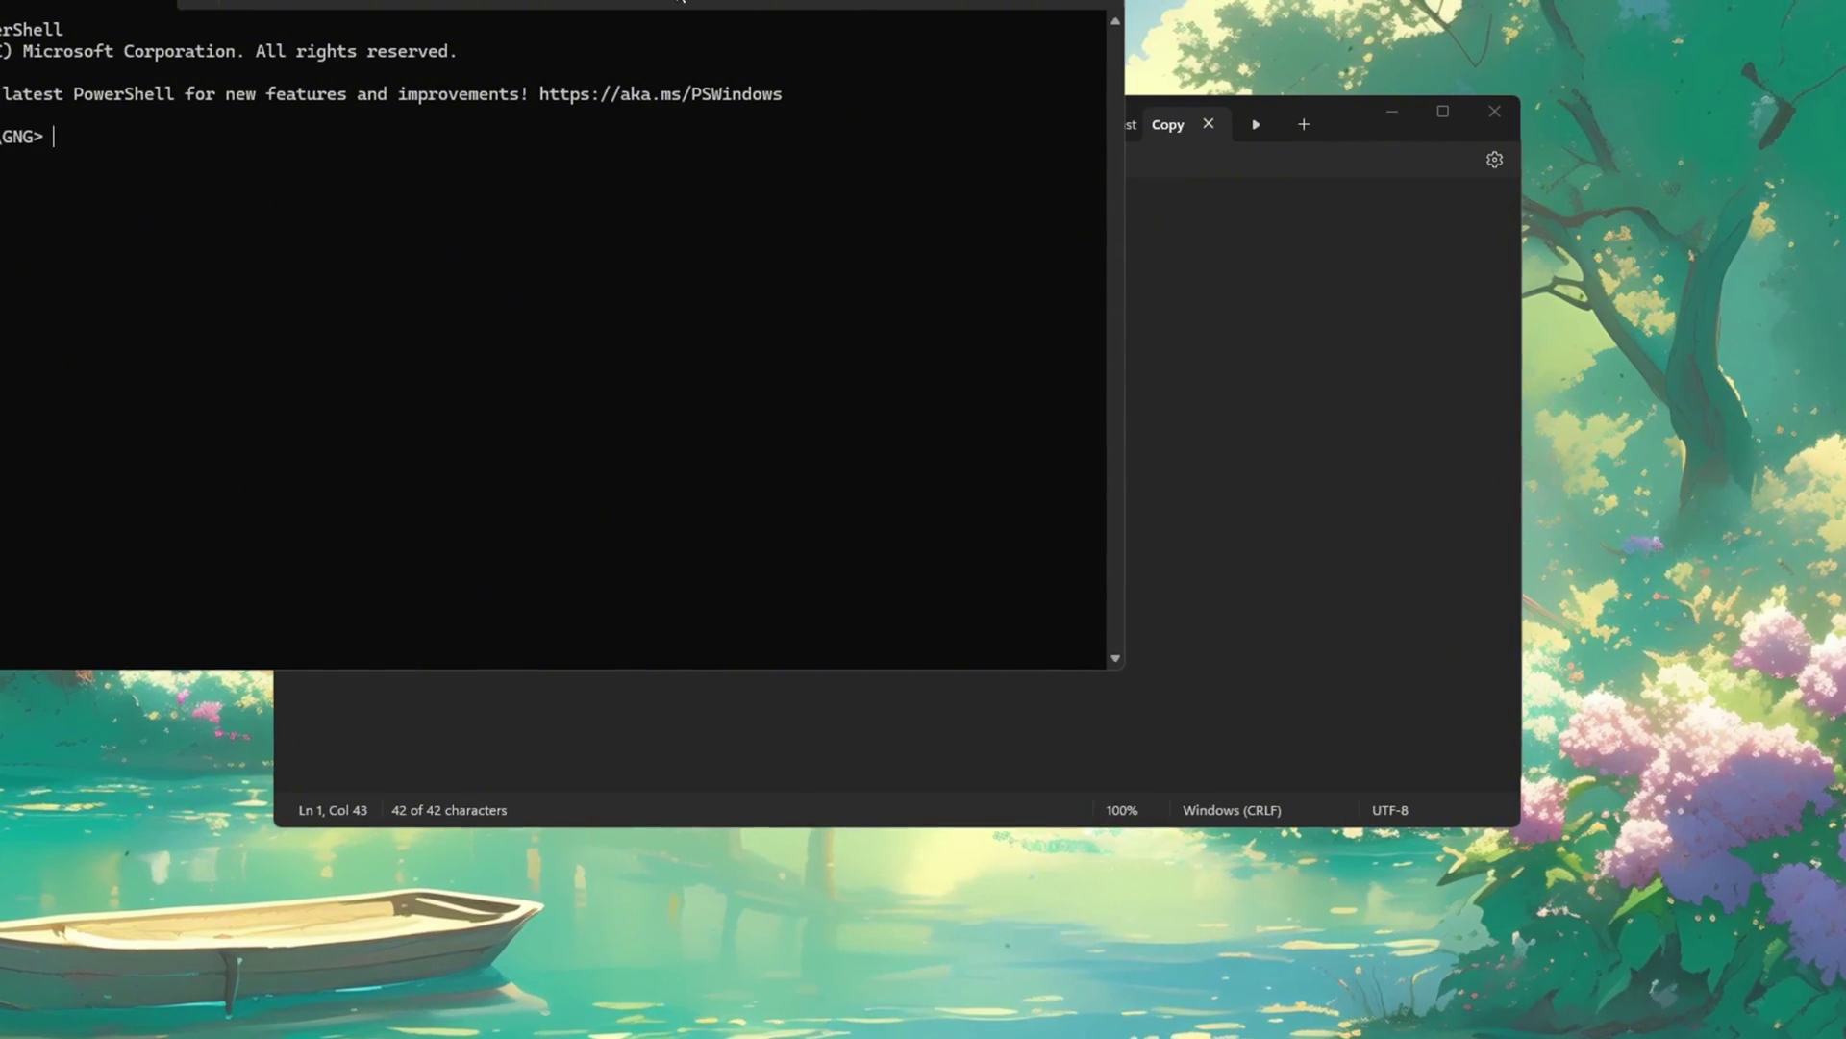
{"action": "left_click_drag", "start_coordinate": [680, 1], "coordinate": [1052, 99]}
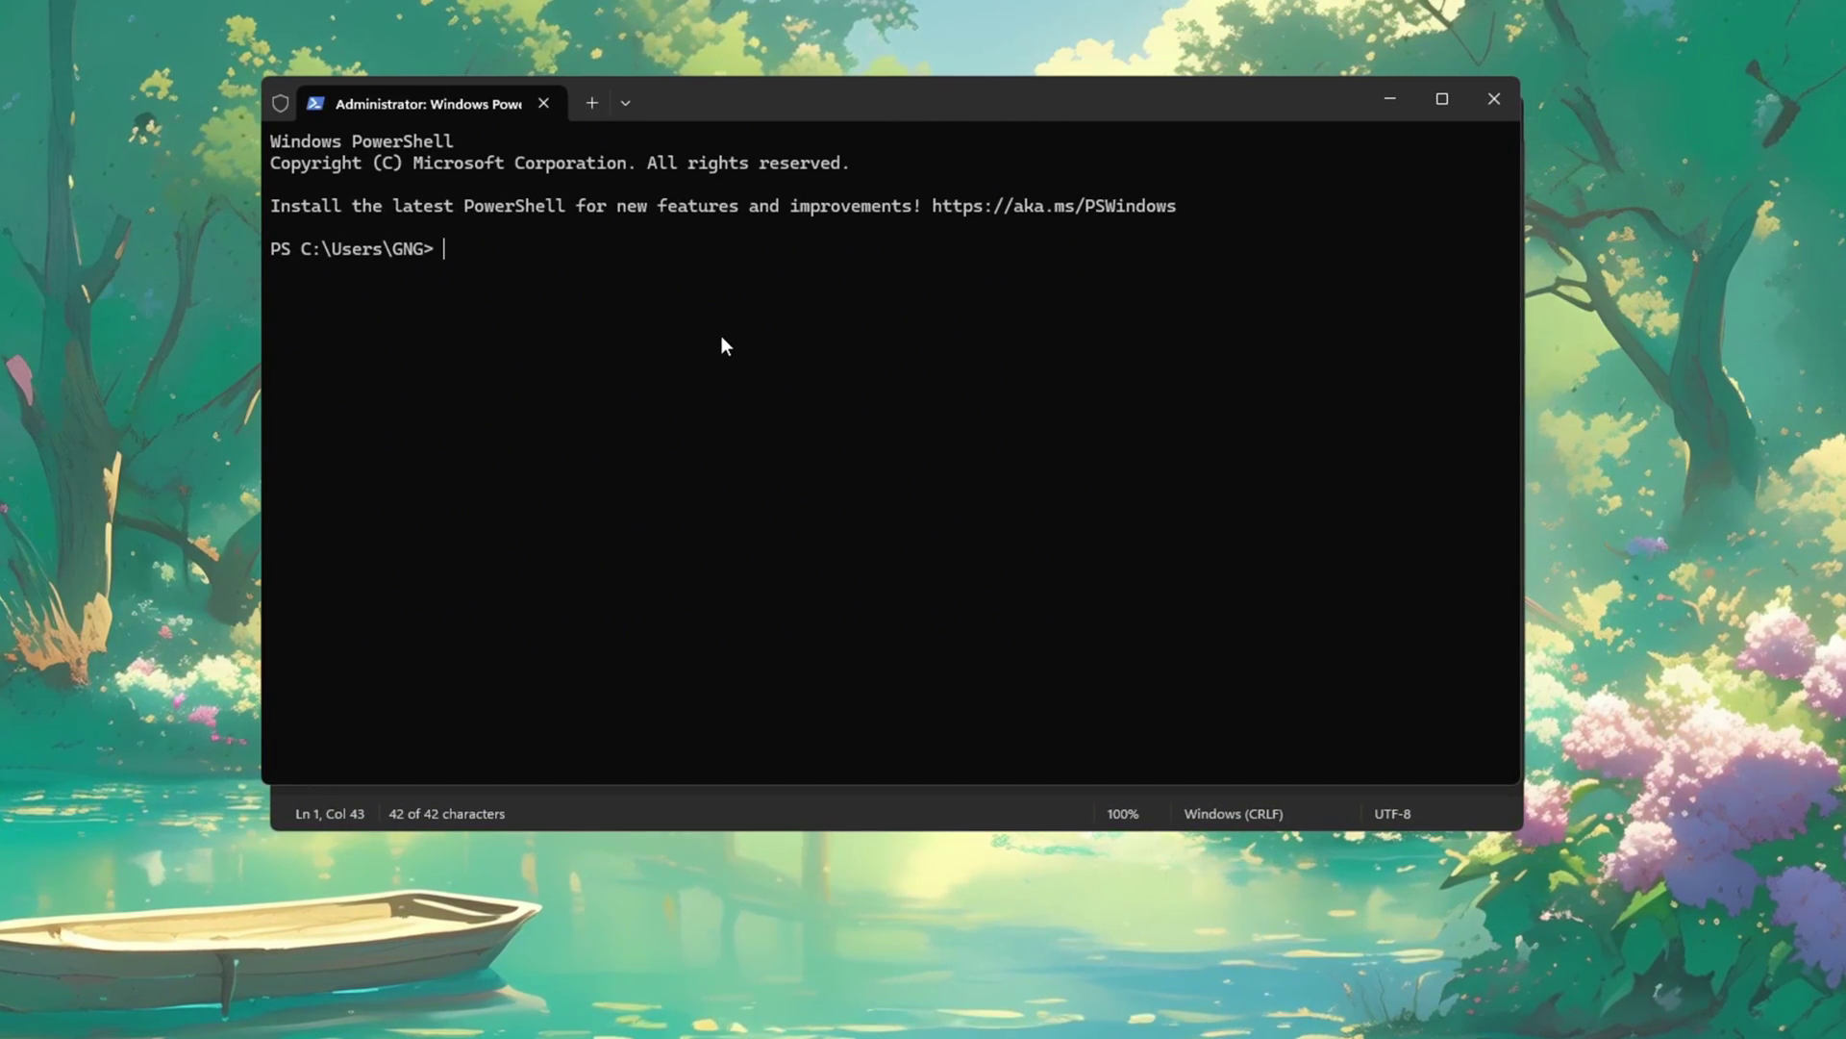
{"action": "key", "text": "ctrl+v"}
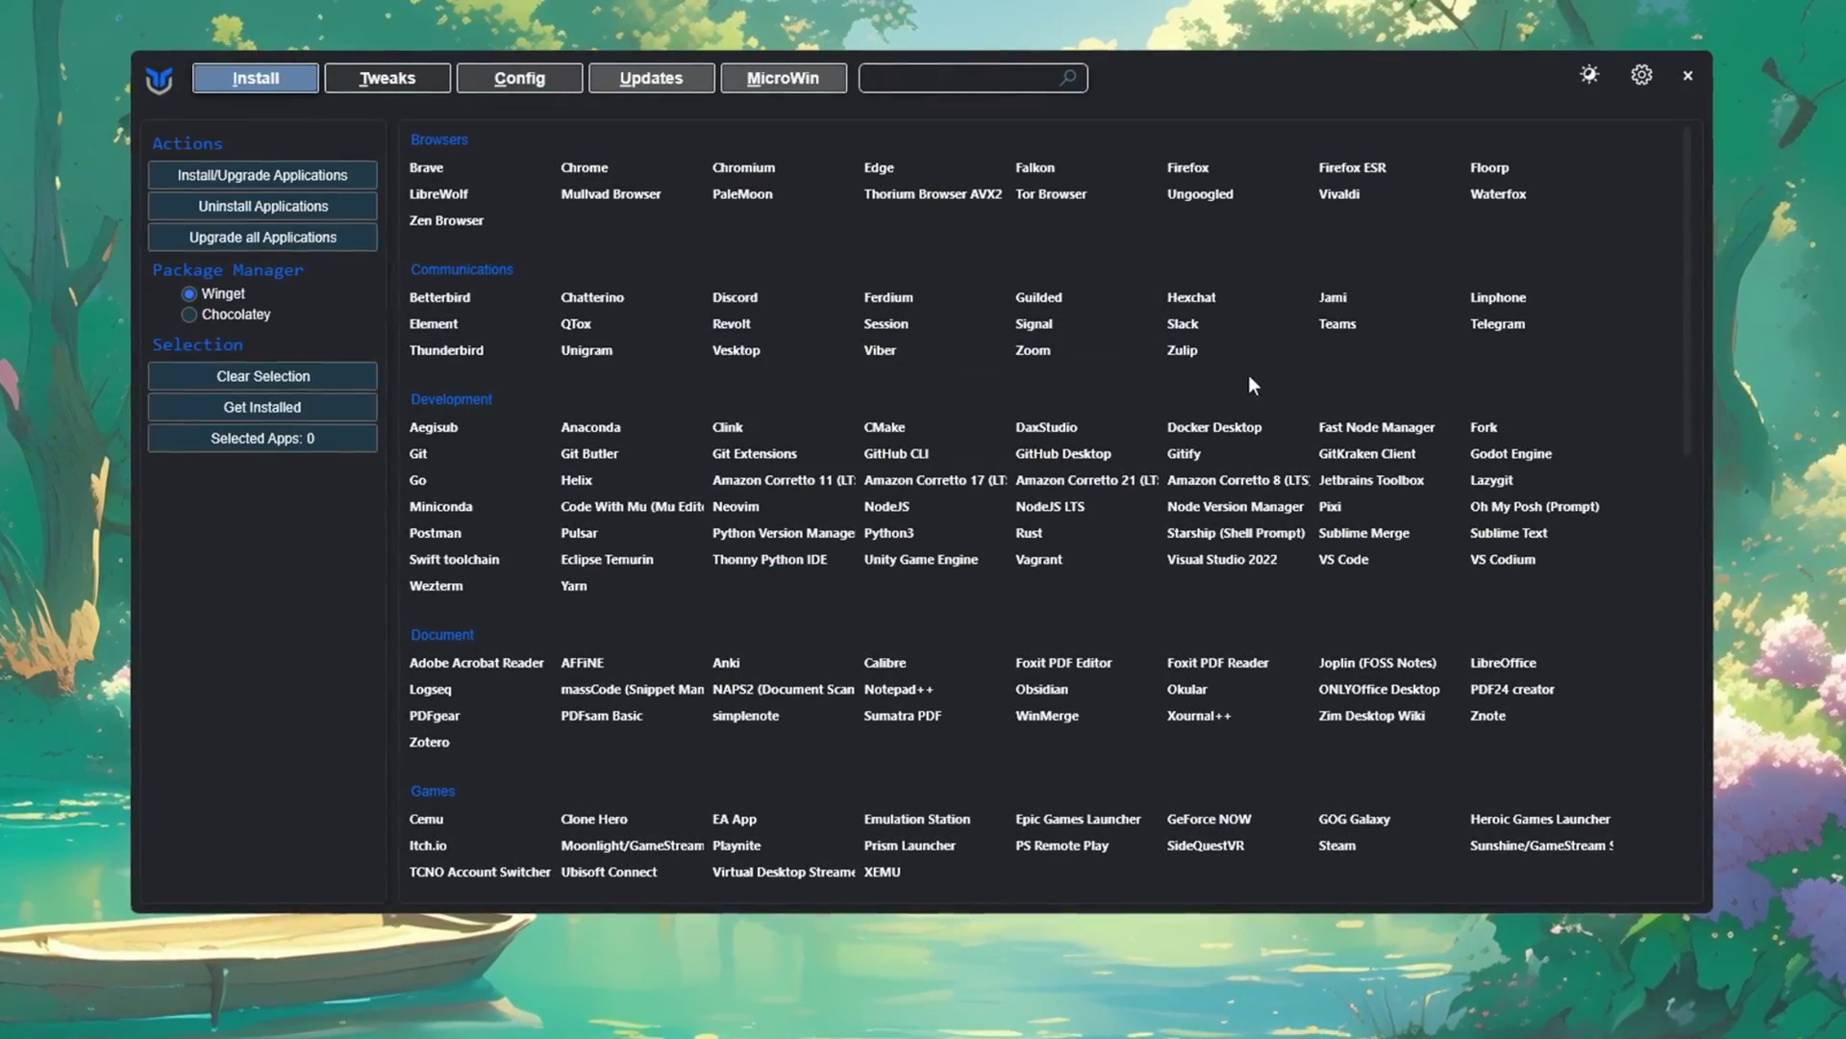
- On the Tweaks tab, pick Minimal then Standard recommended selections and review the ticked tweaks
{"action": "left_click", "coordinate": [384, 81]}
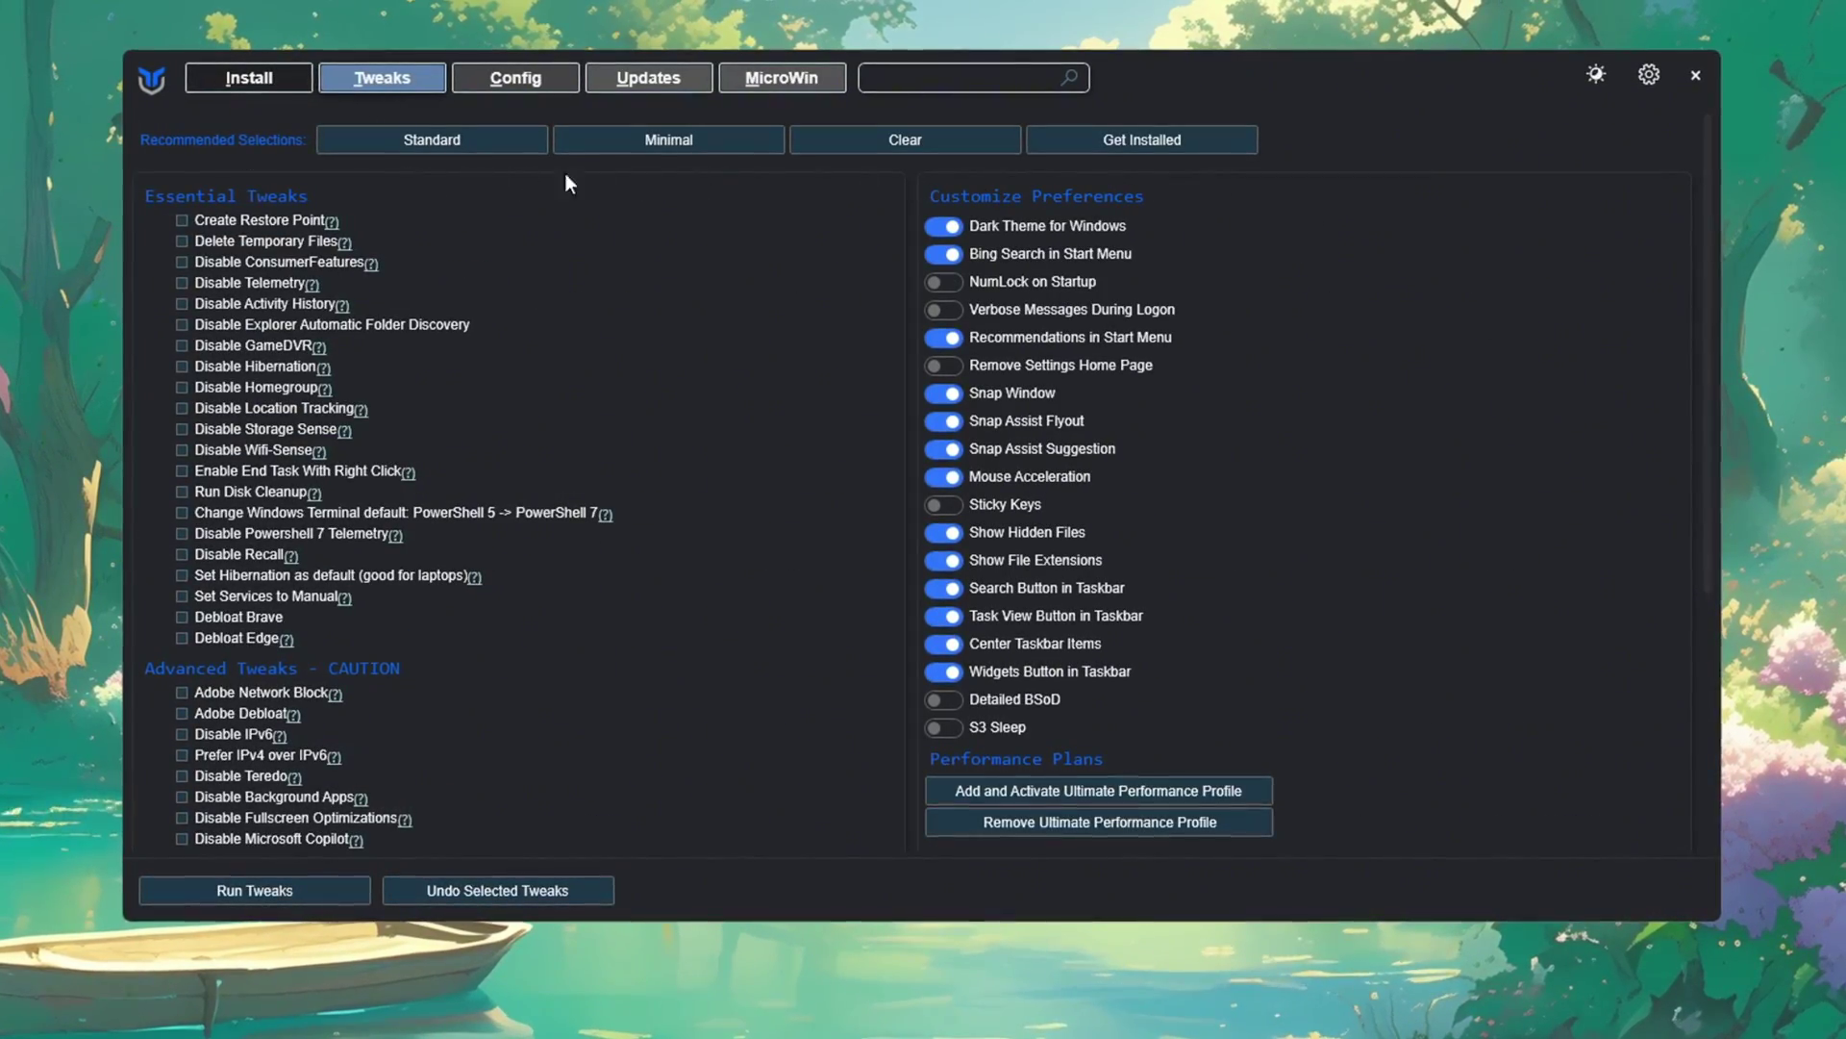
{"action": "left_click", "coordinate": [663, 146]}
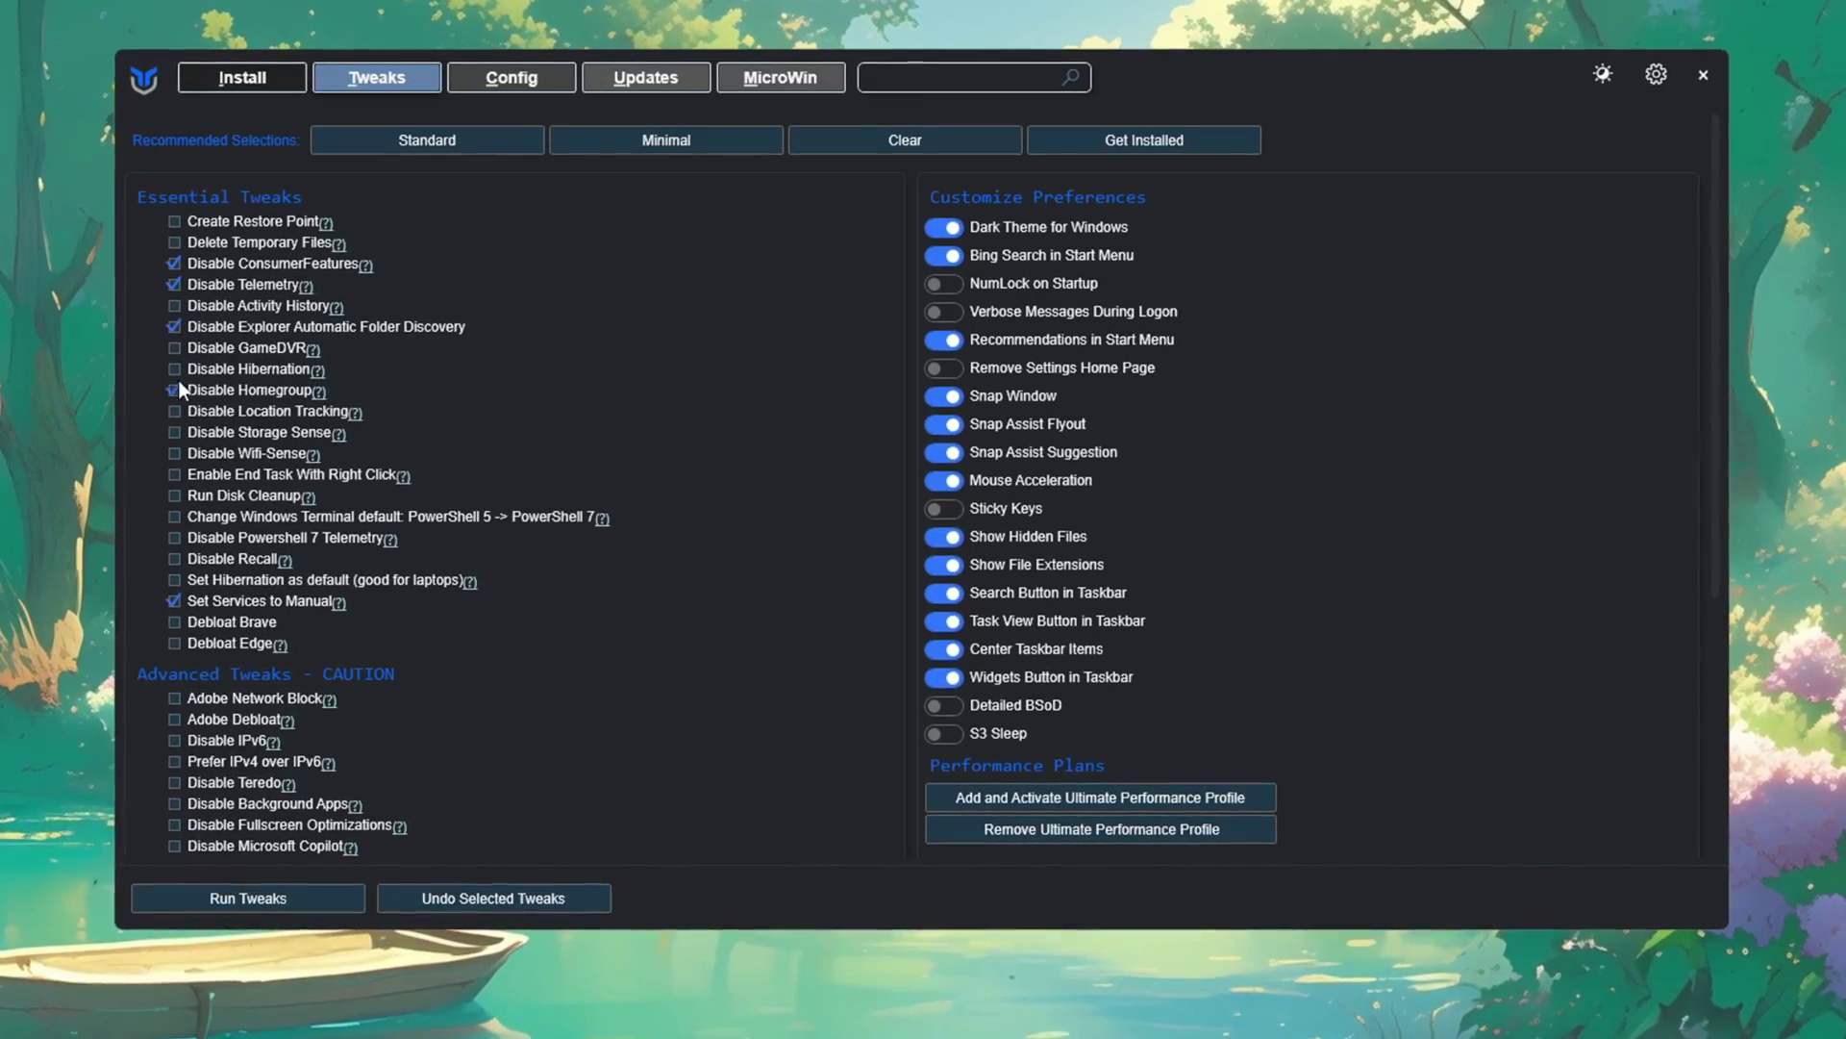
{"action": "scroll", "coordinate": [556, 592], "scroll_direction": "down", "scroll_amount": 3}
{"action": "scroll", "coordinate": [543, 556], "scroll_direction": "up", "scroll_amount": 3}
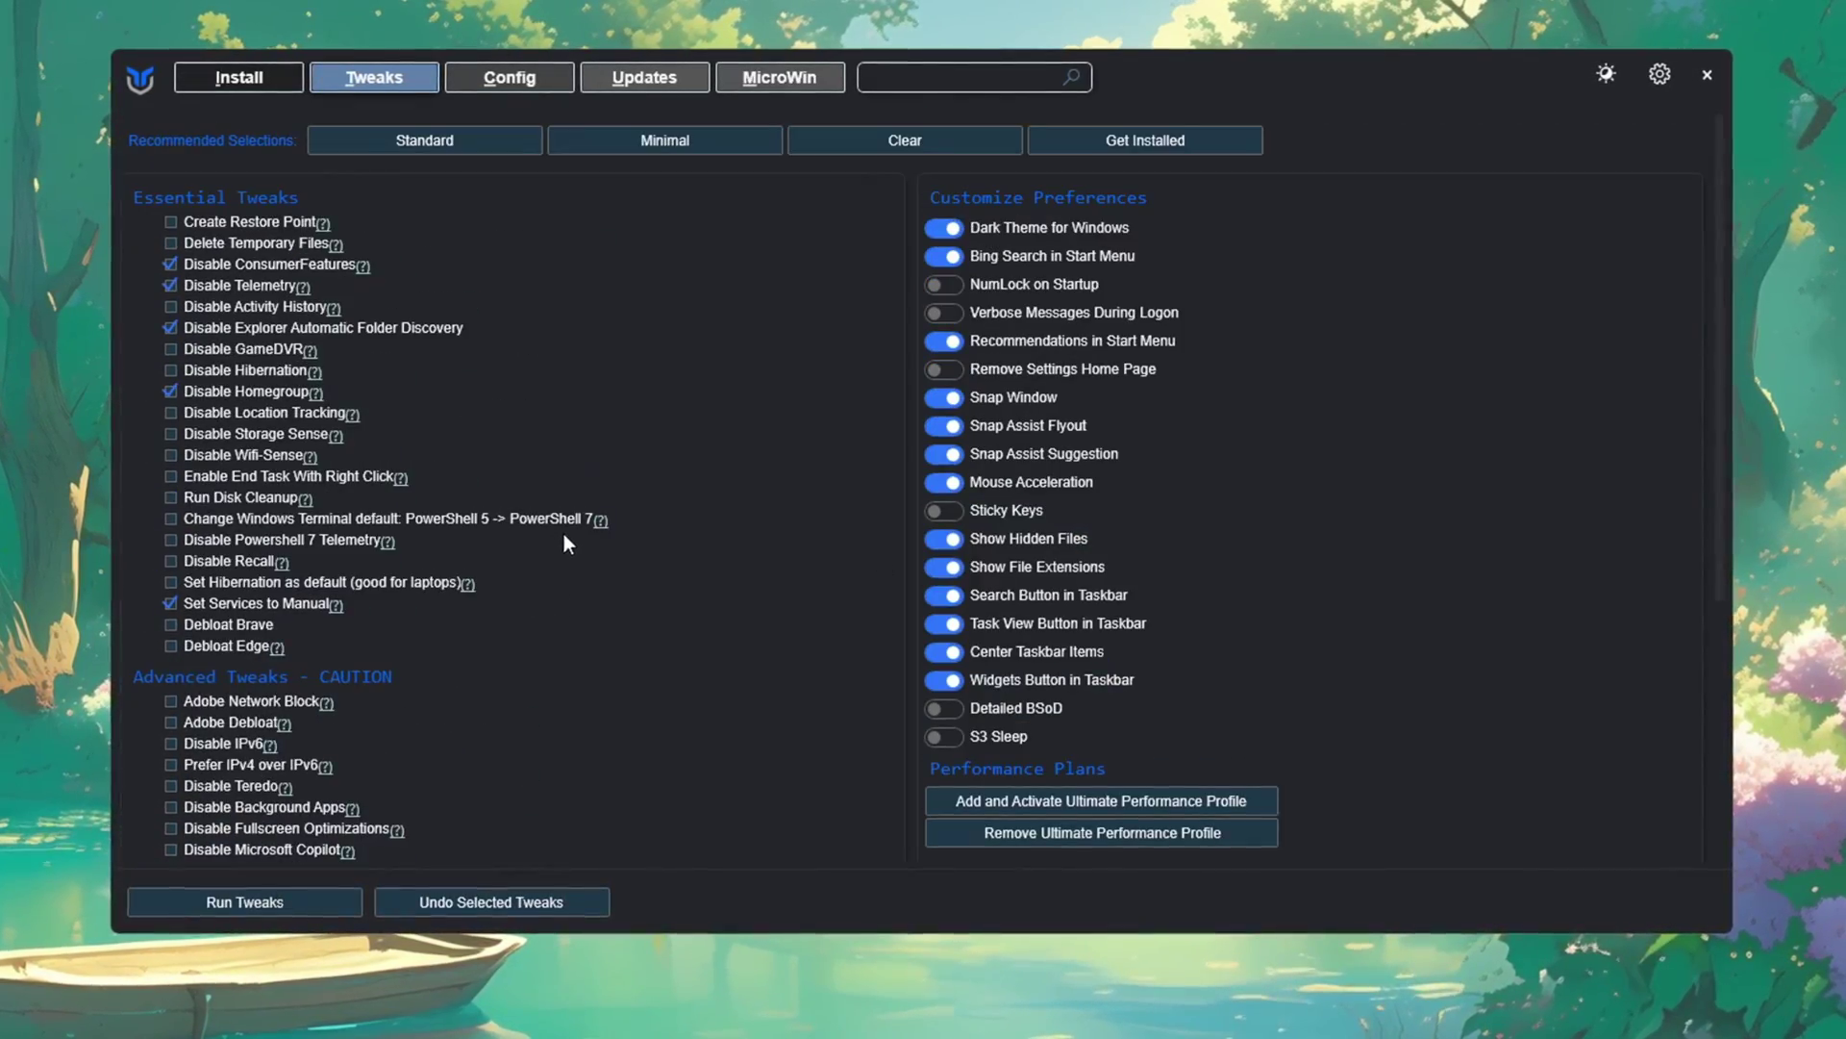
{"action": "left_click", "coordinate": [445, 147]}
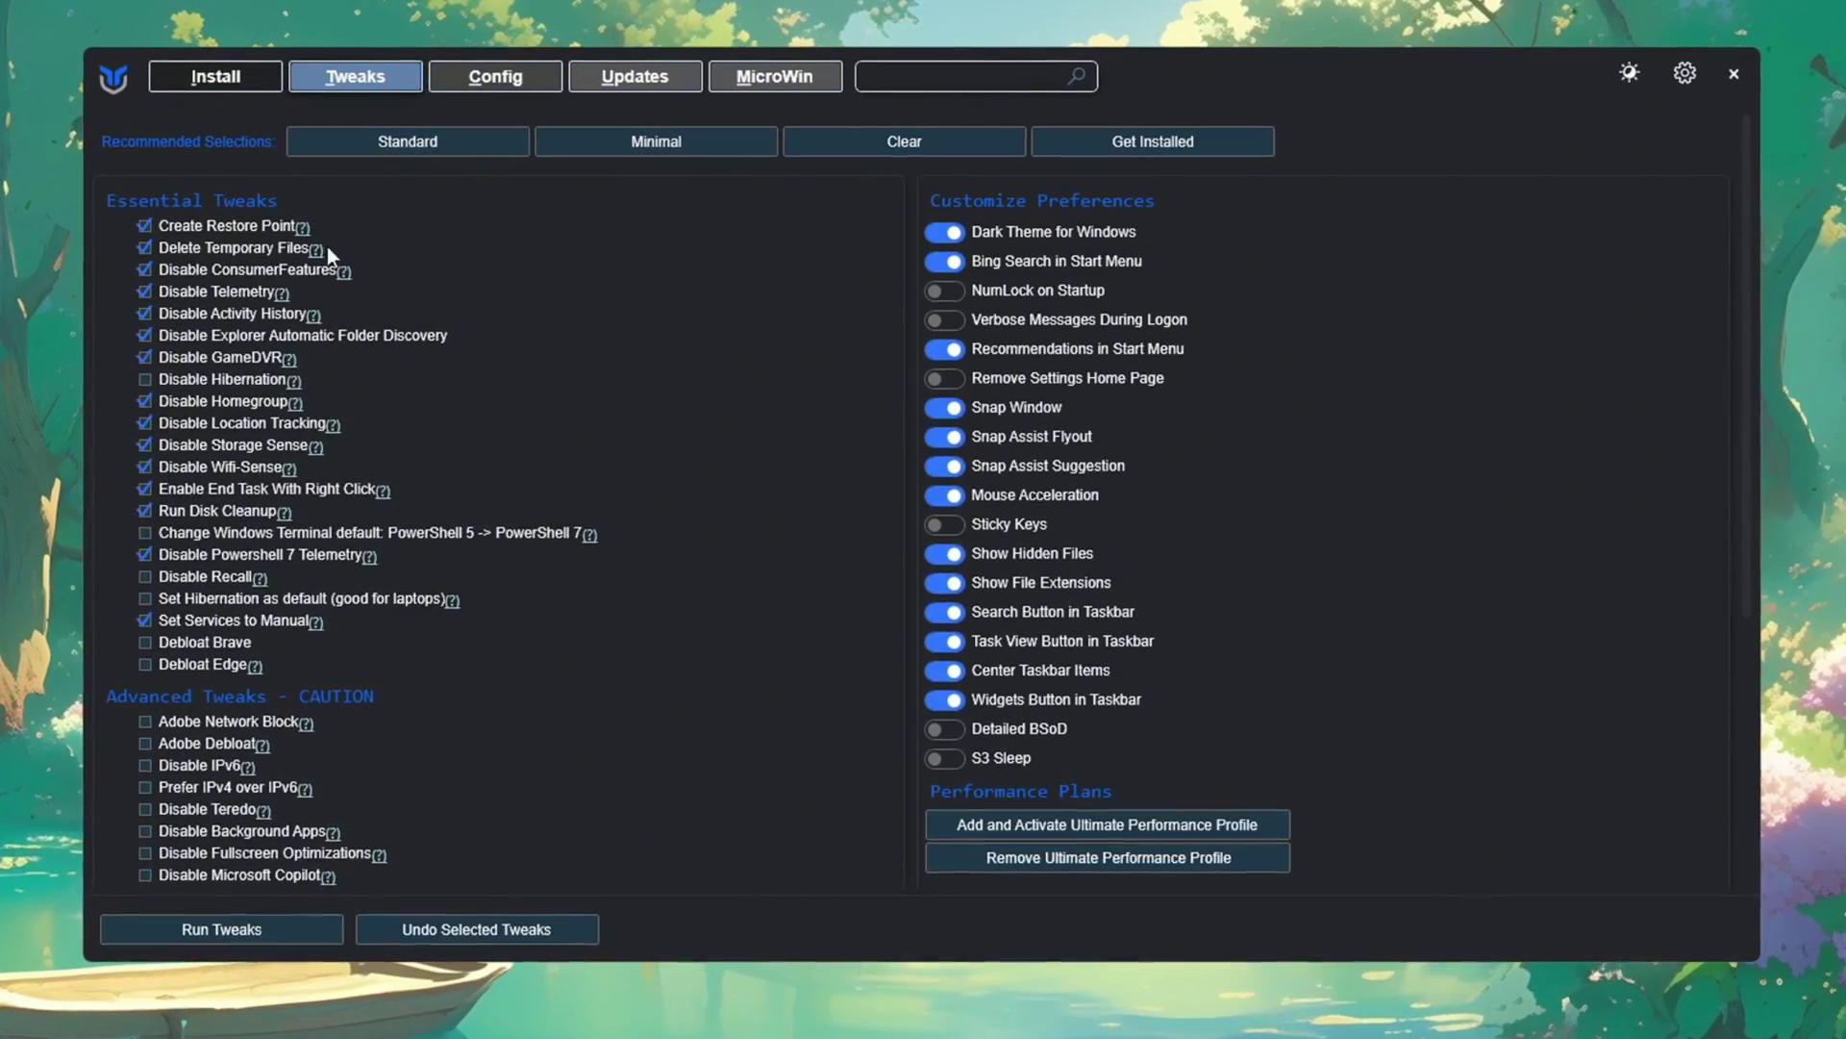
{"action": "scroll", "coordinate": [335, 783], "scroll_direction": "down", "scroll_amount": 5}
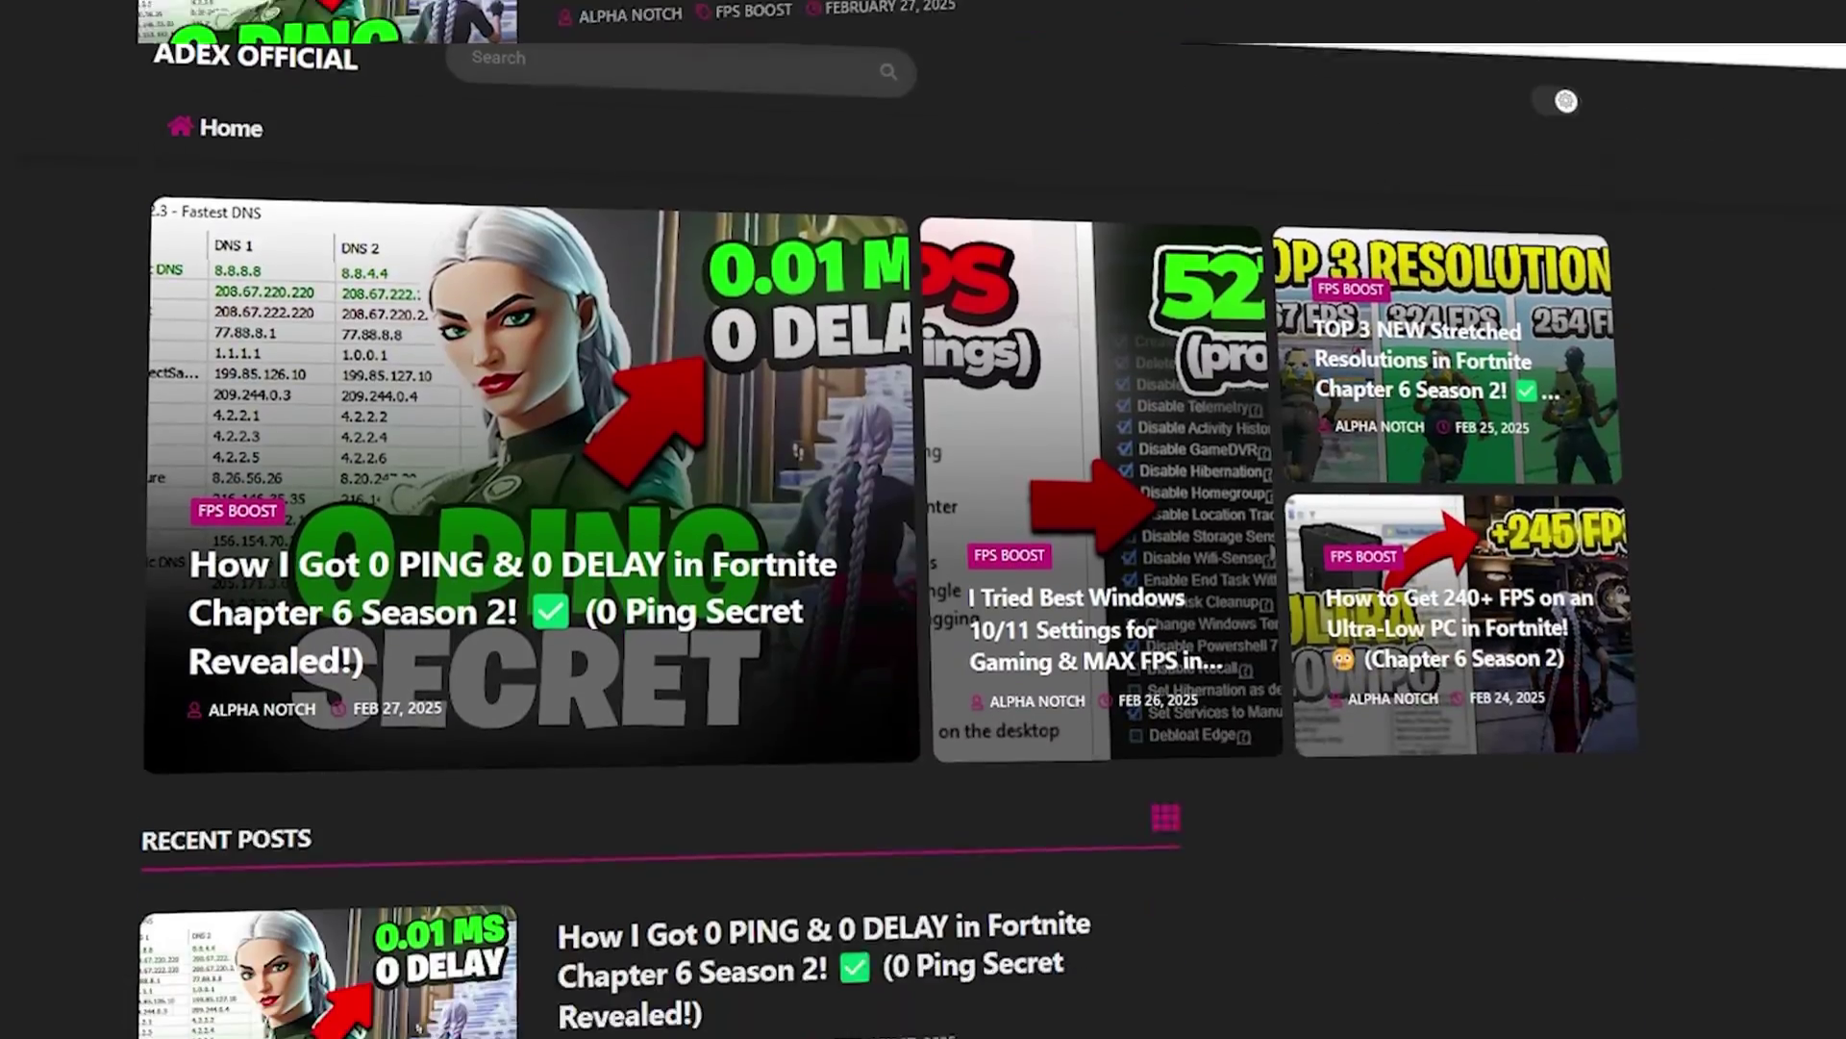
- Scroll the download site down to Recent Posts, showing the Windows 10/11 gaming settings guide
{"action": "scroll", "coordinate": [885, 519], "scroll_direction": "down", "scroll_amount": 8}
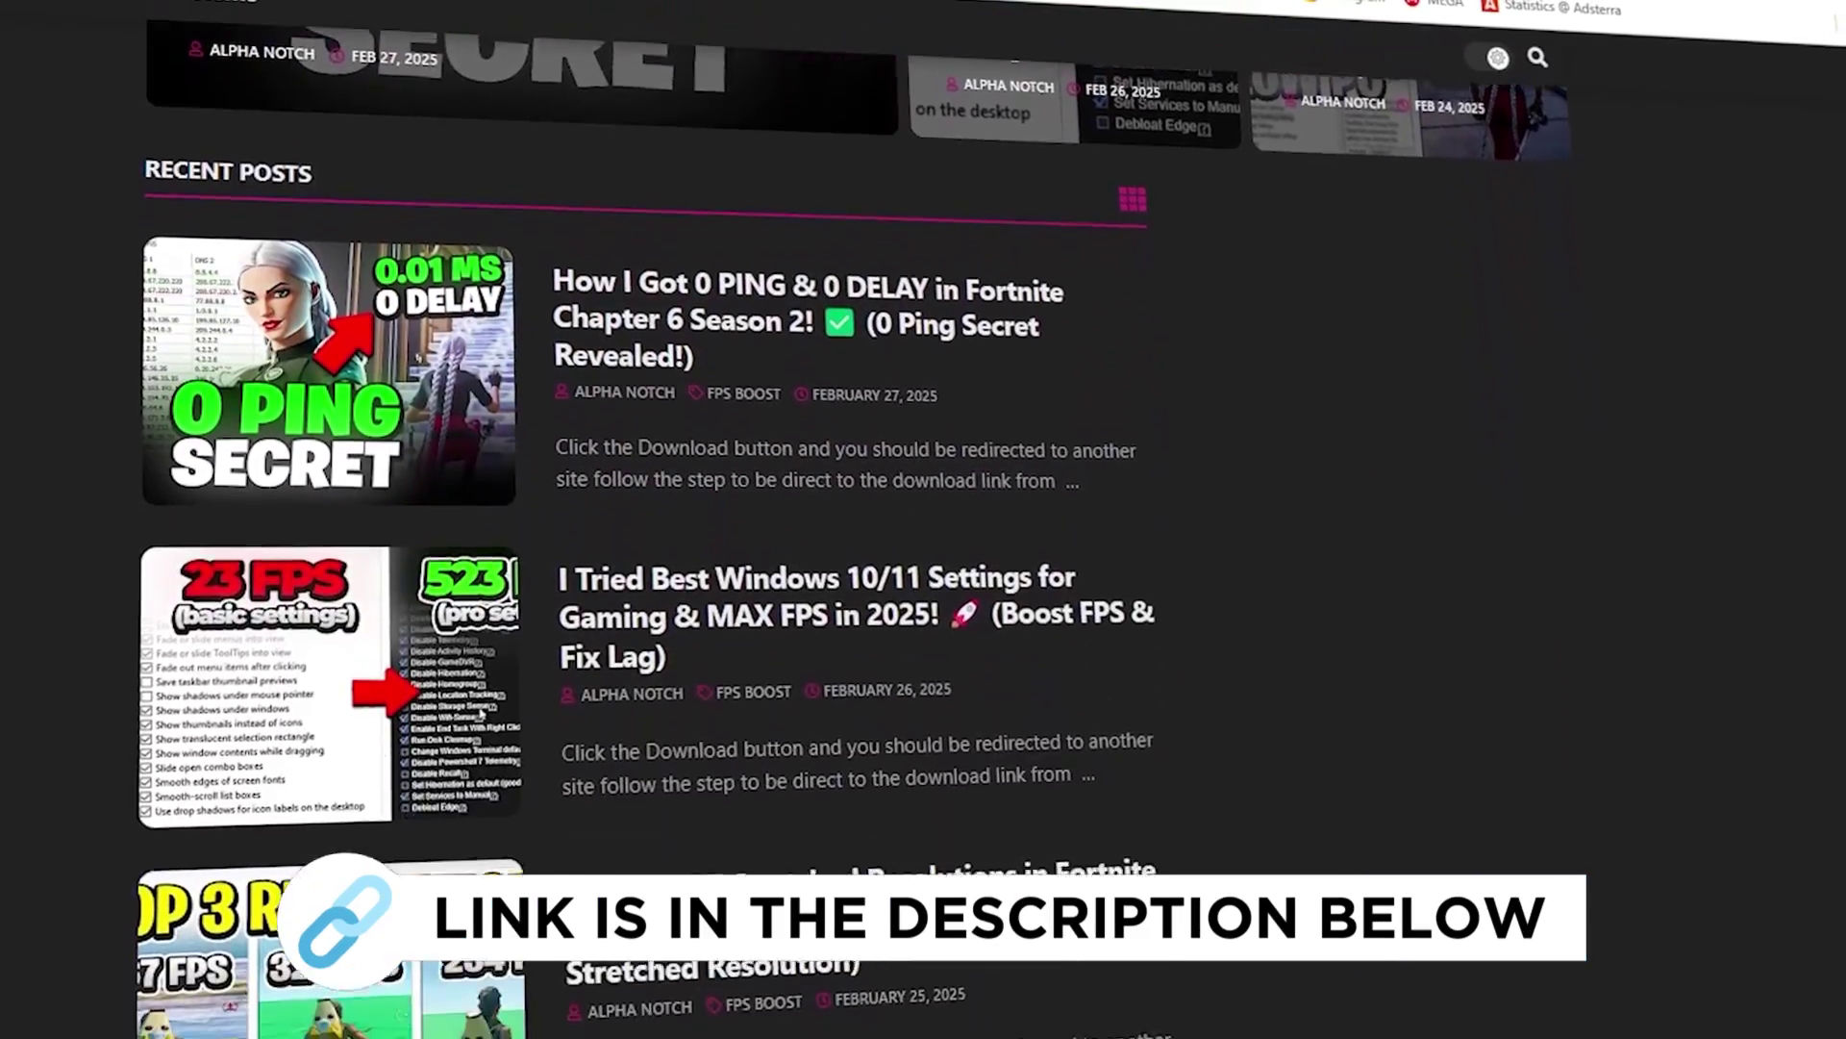
{"action": "scroll", "coordinate": [645, 519], "scroll_direction": "down", "scroll_amount": 8}
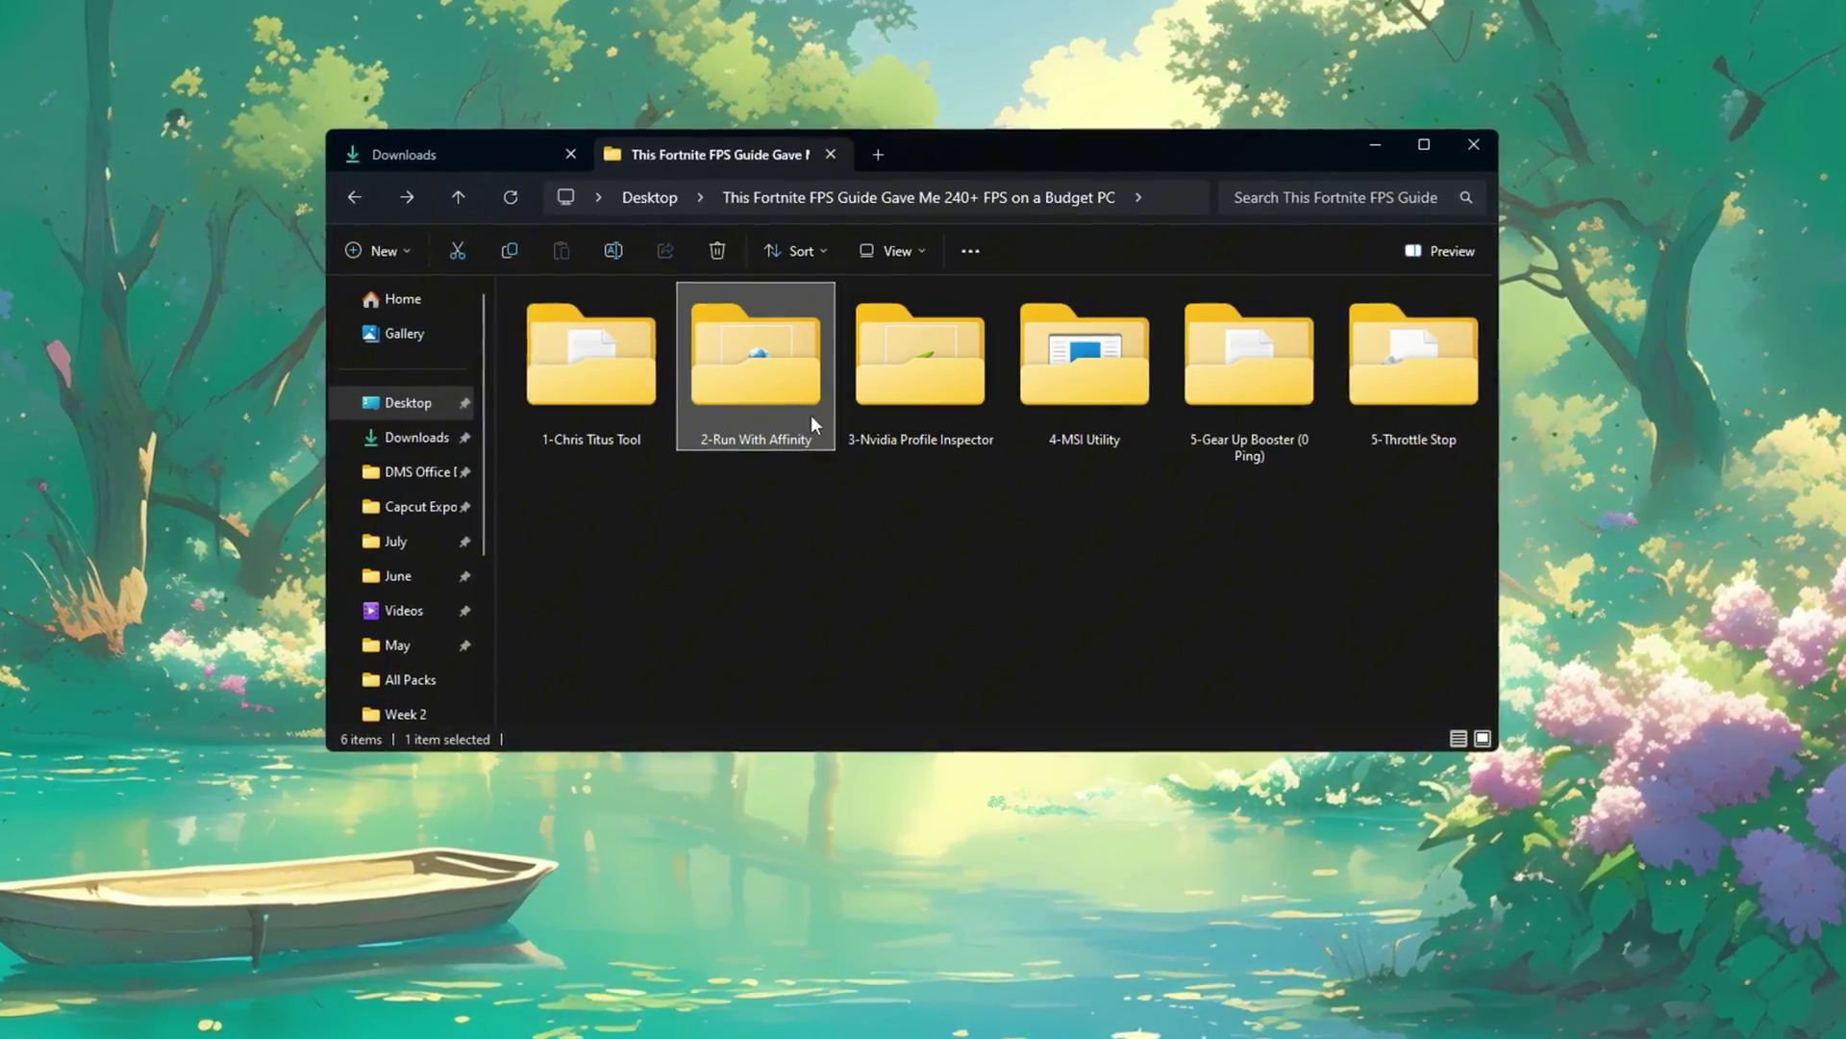
- Launch RunWithAffinity.exe from the 2-Run With Affinity folder and minimize File Explorer
{"action": "double_click", "coordinate": [721, 354]}
{"action": "left_click", "coordinate": [523, 324]}
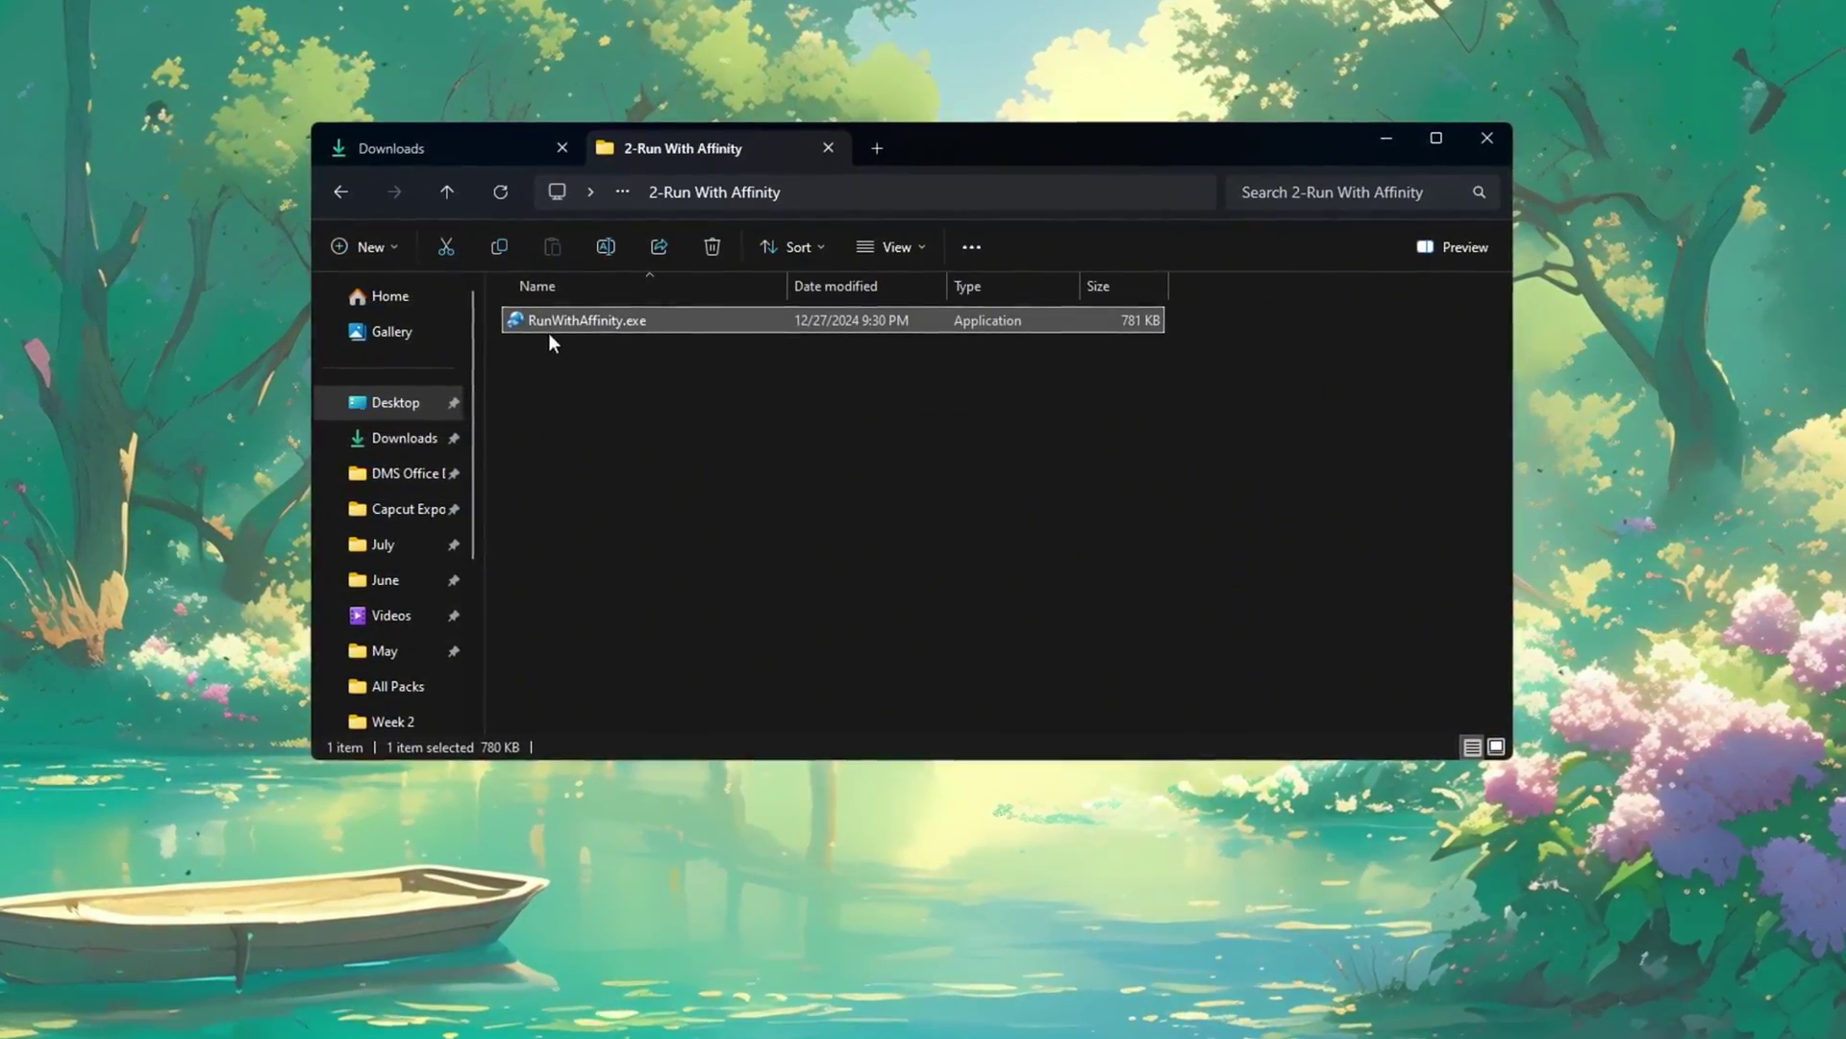
{"action": "double_click", "coordinate": [679, 328]}
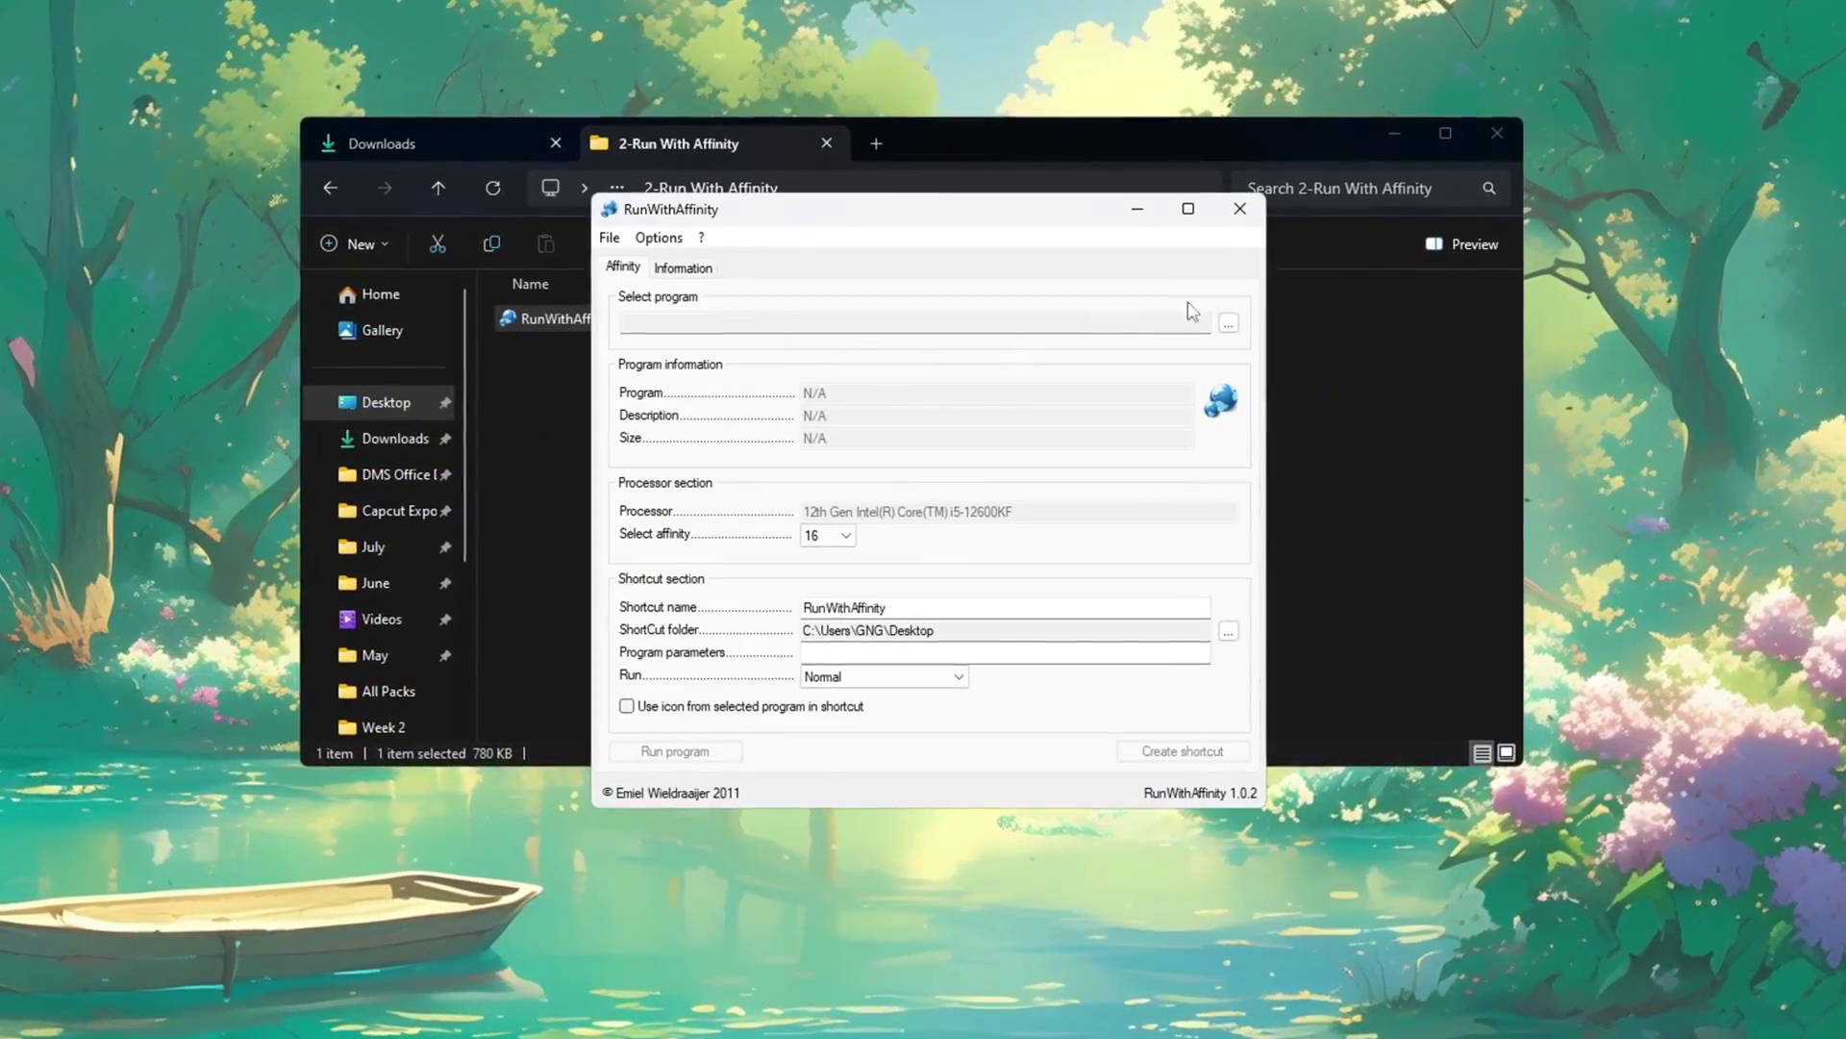
{"action": "left_click", "coordinate": [1389, 136]}
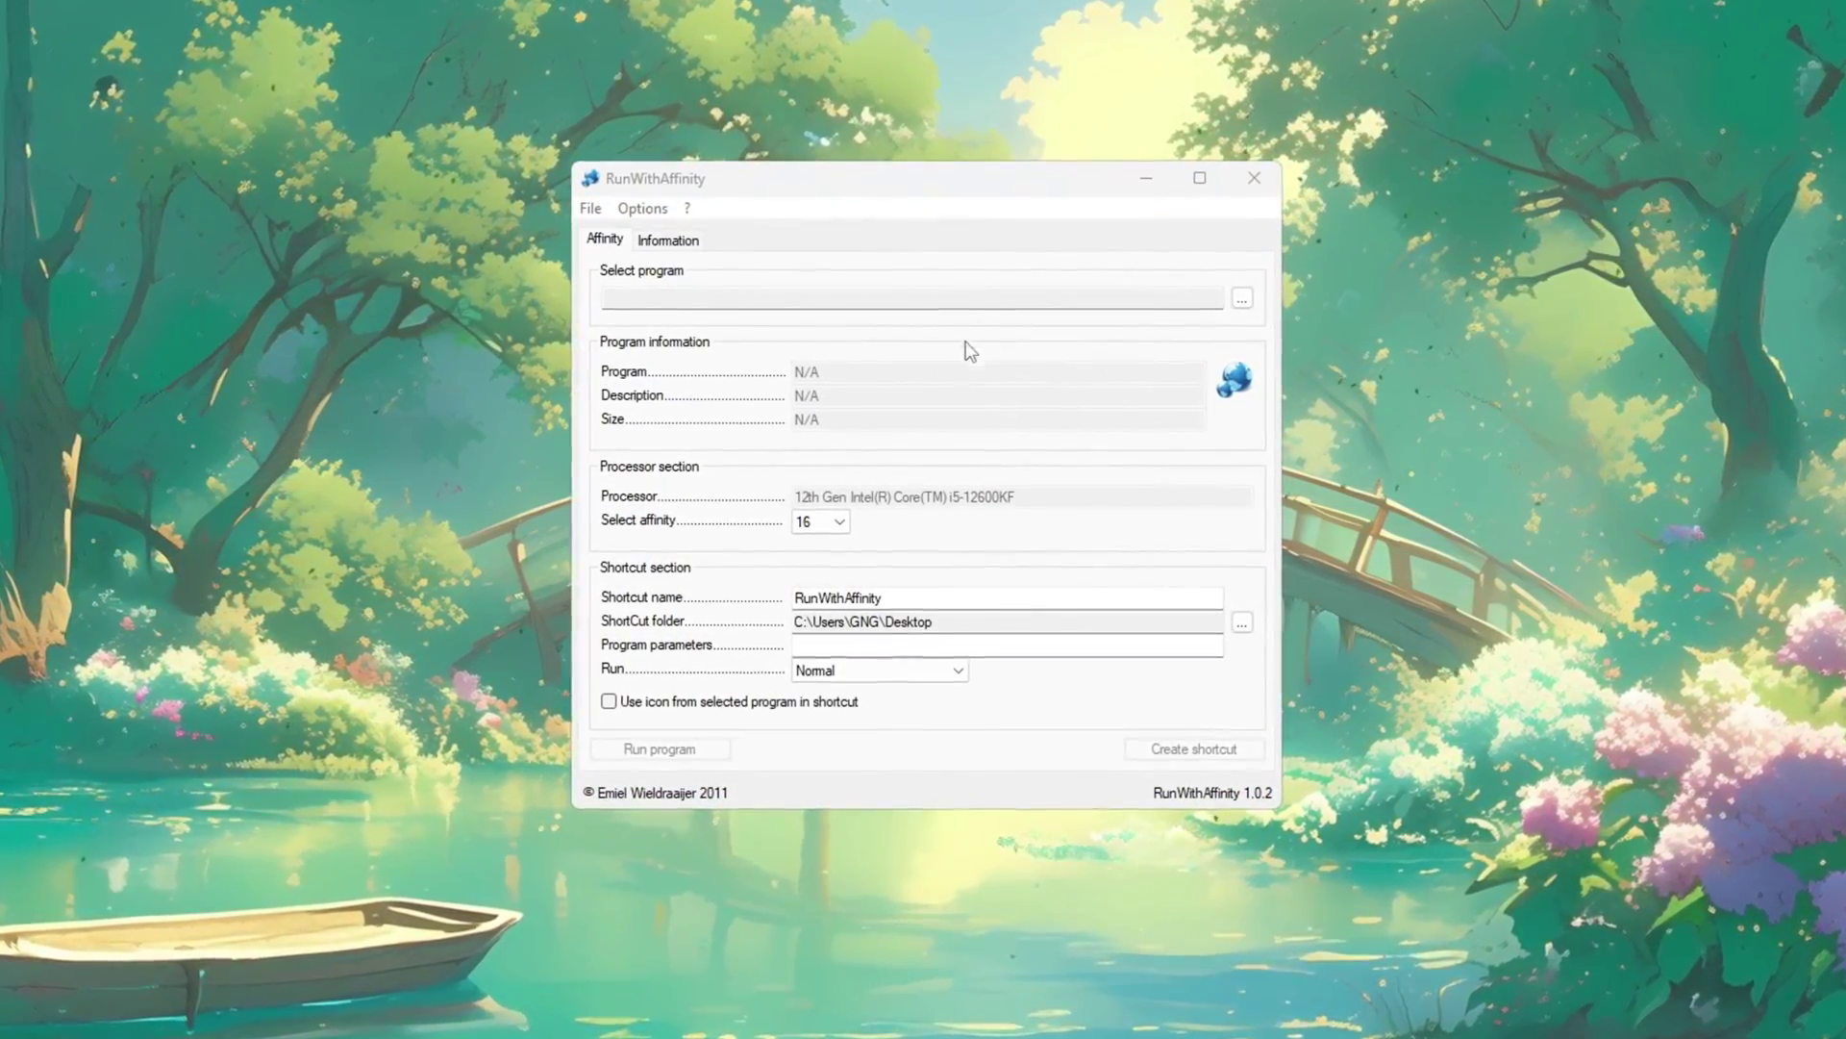
- Choose FortniteLauncher.exe from the Fortnite Win64 folder as the program
{"action": "left_click", "coordinate": [1245, 298]}
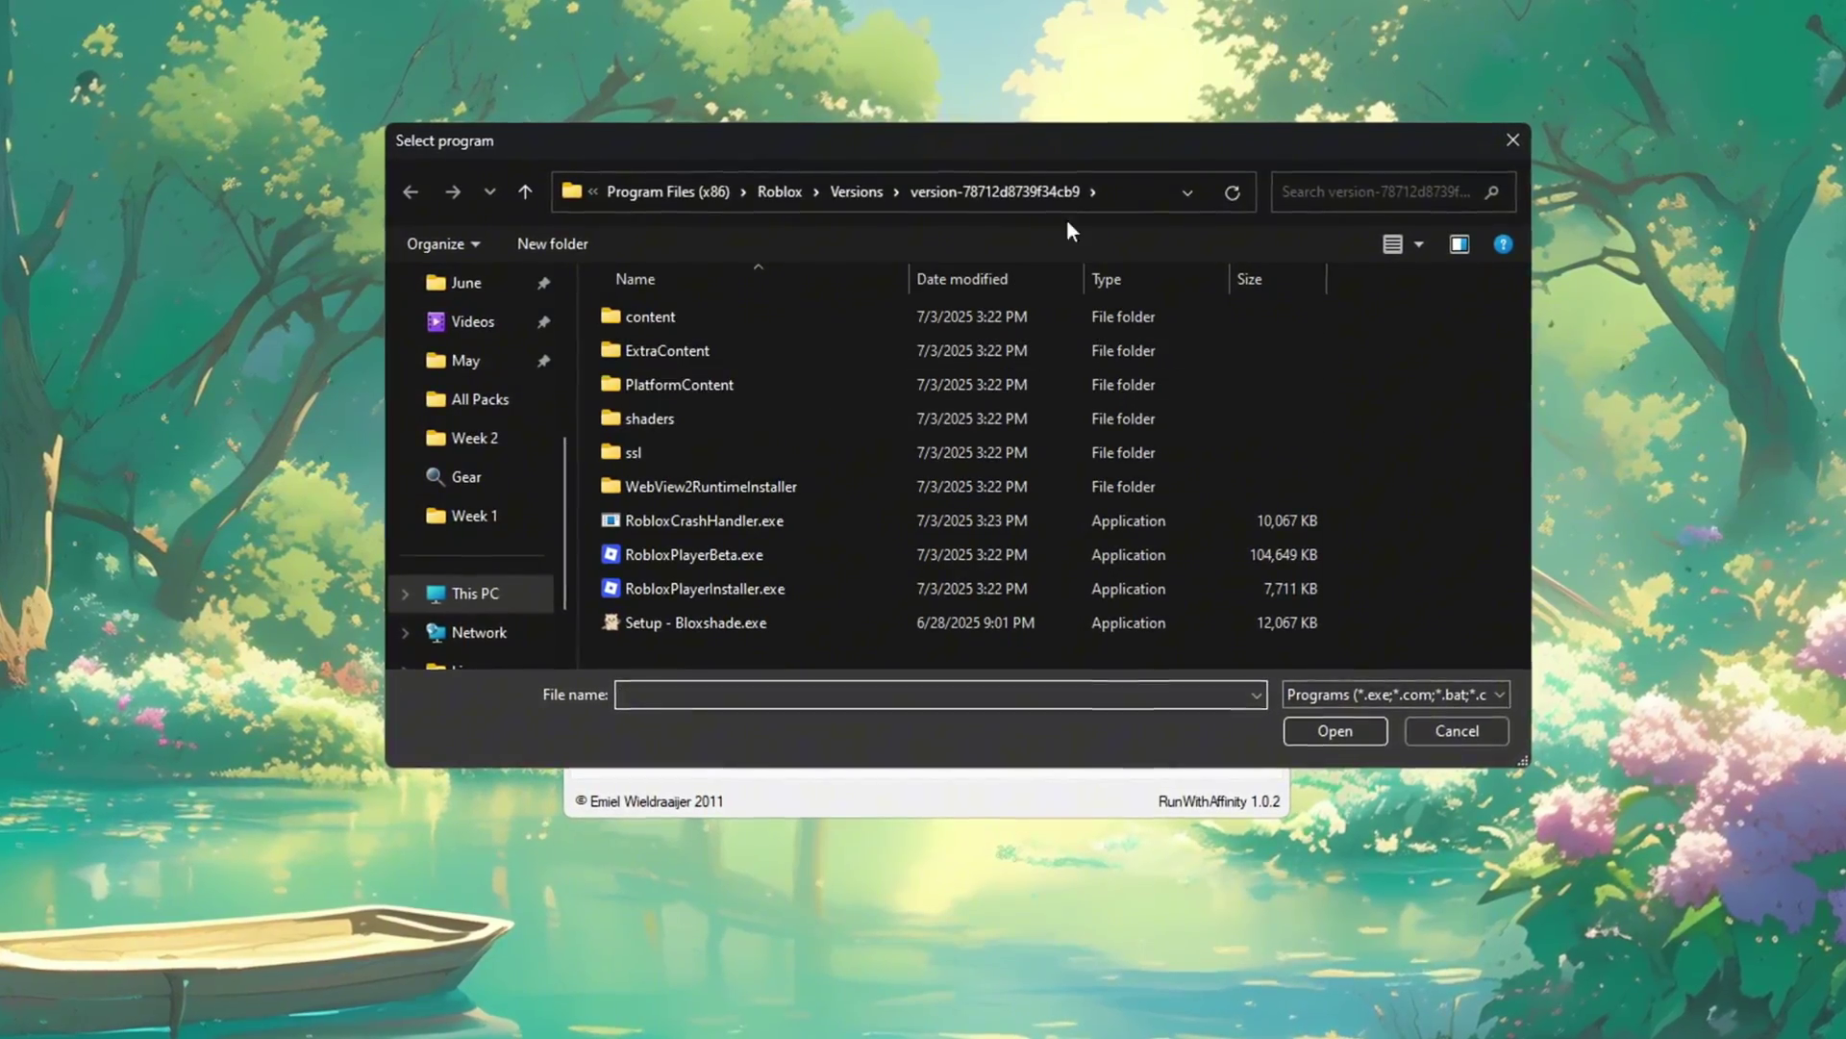
{"action": "left_click", "coordinate": [1165, 192]}
{"action": "type", "text": "C:\\Program Files\\Epic Games\\Fortnite\\FortniteGame\\Binaries\\Win64"}
{"action": "key", "text": "Return"}
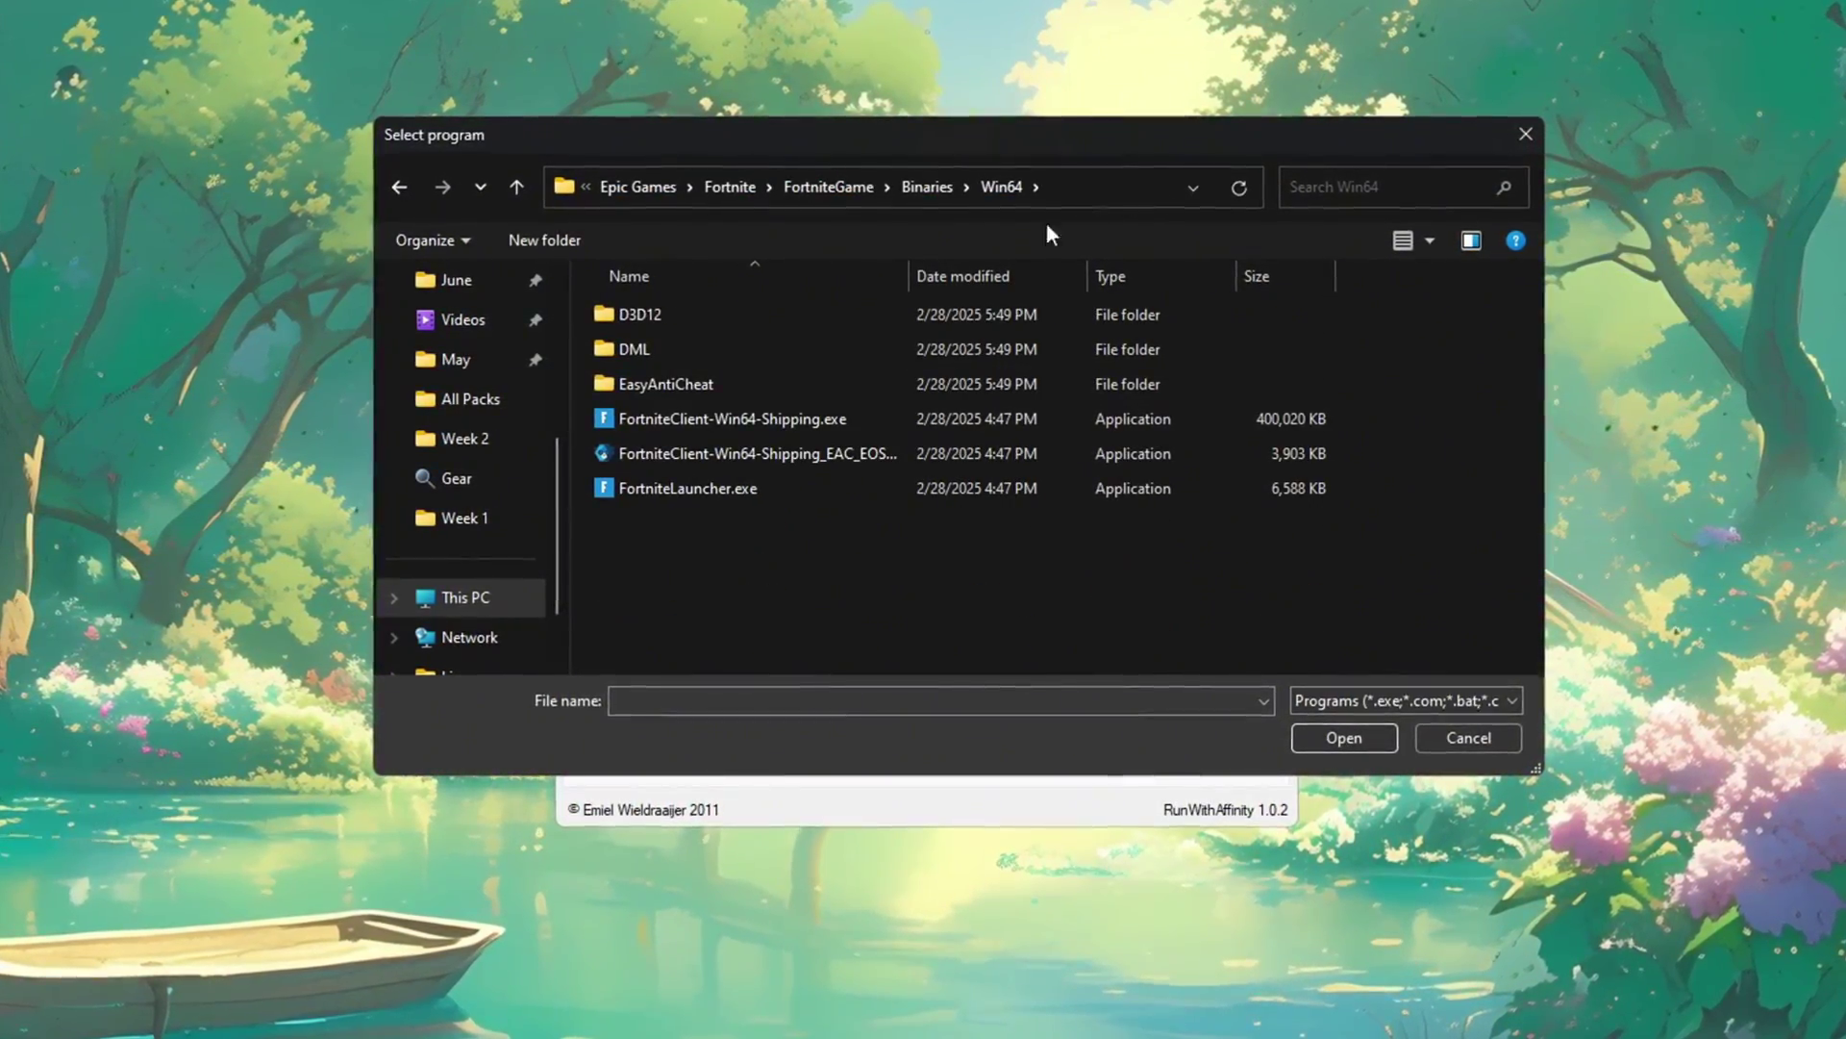
{"action": "left_click", "coordinate": [826, 480]}
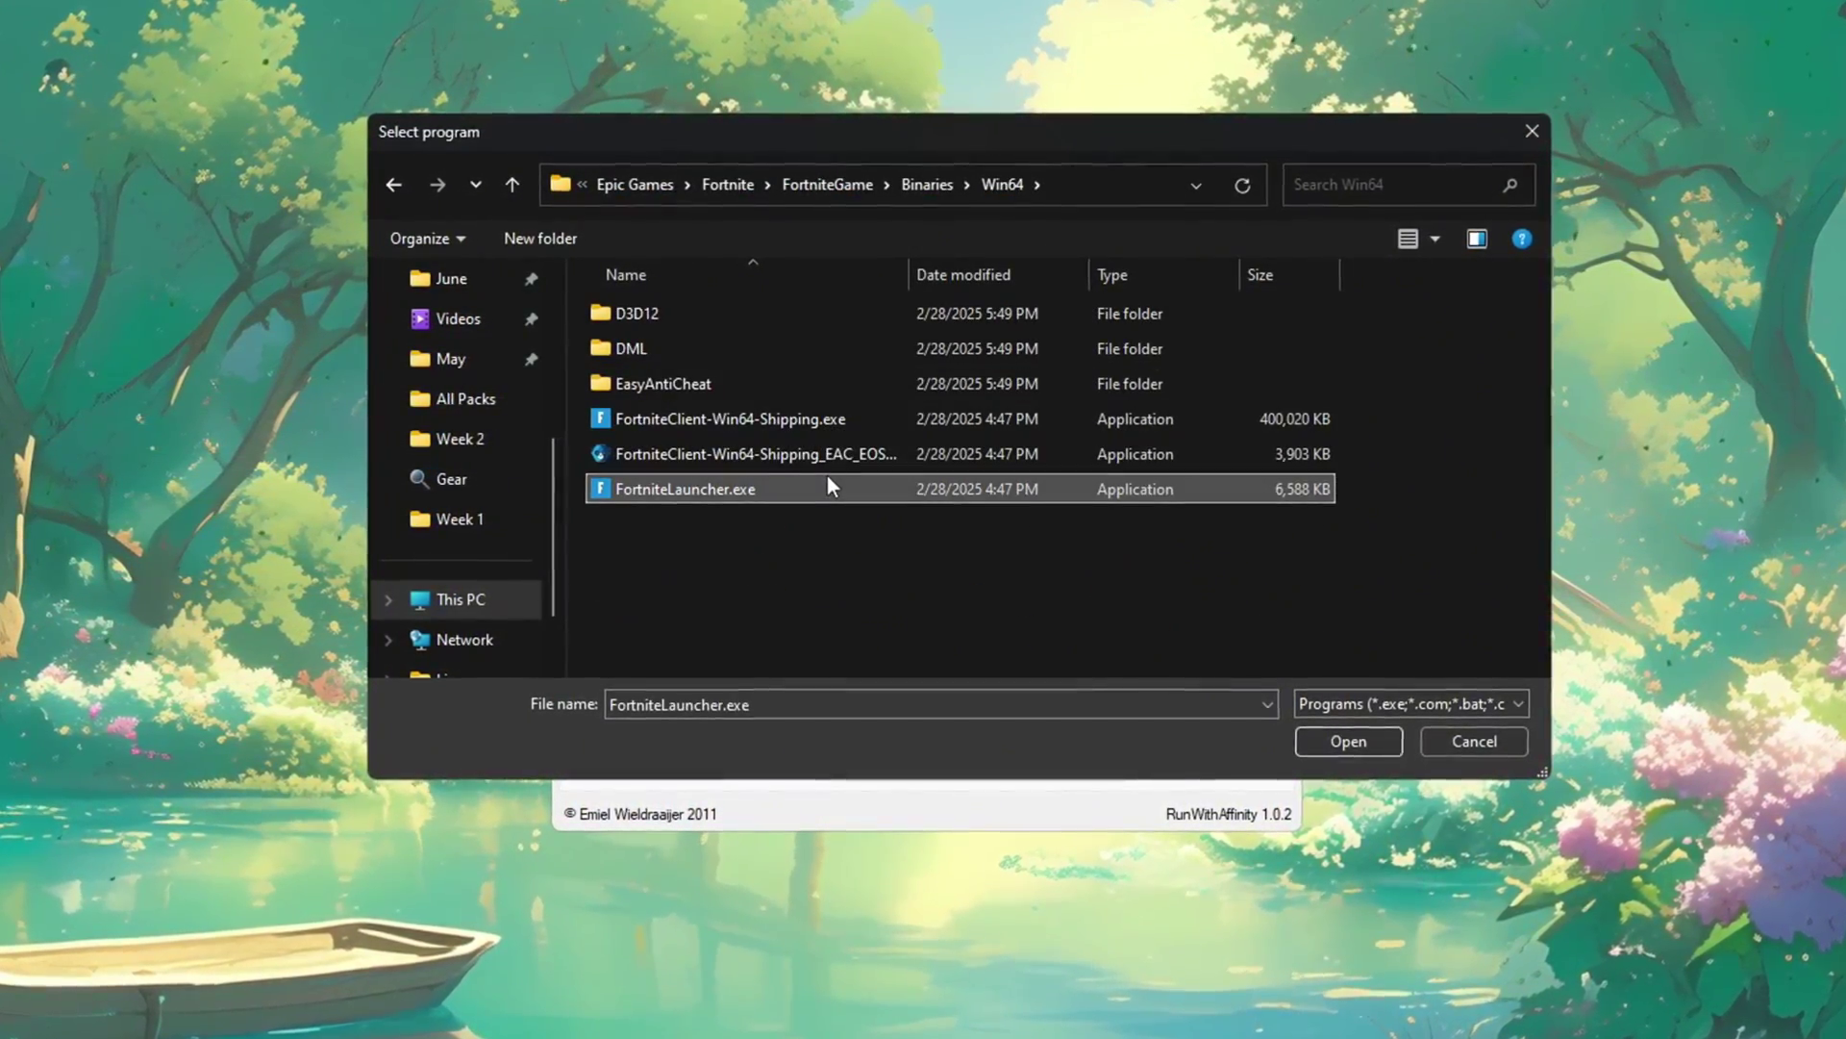
{"action": "left_click", "coordinate": [1346, 740]}
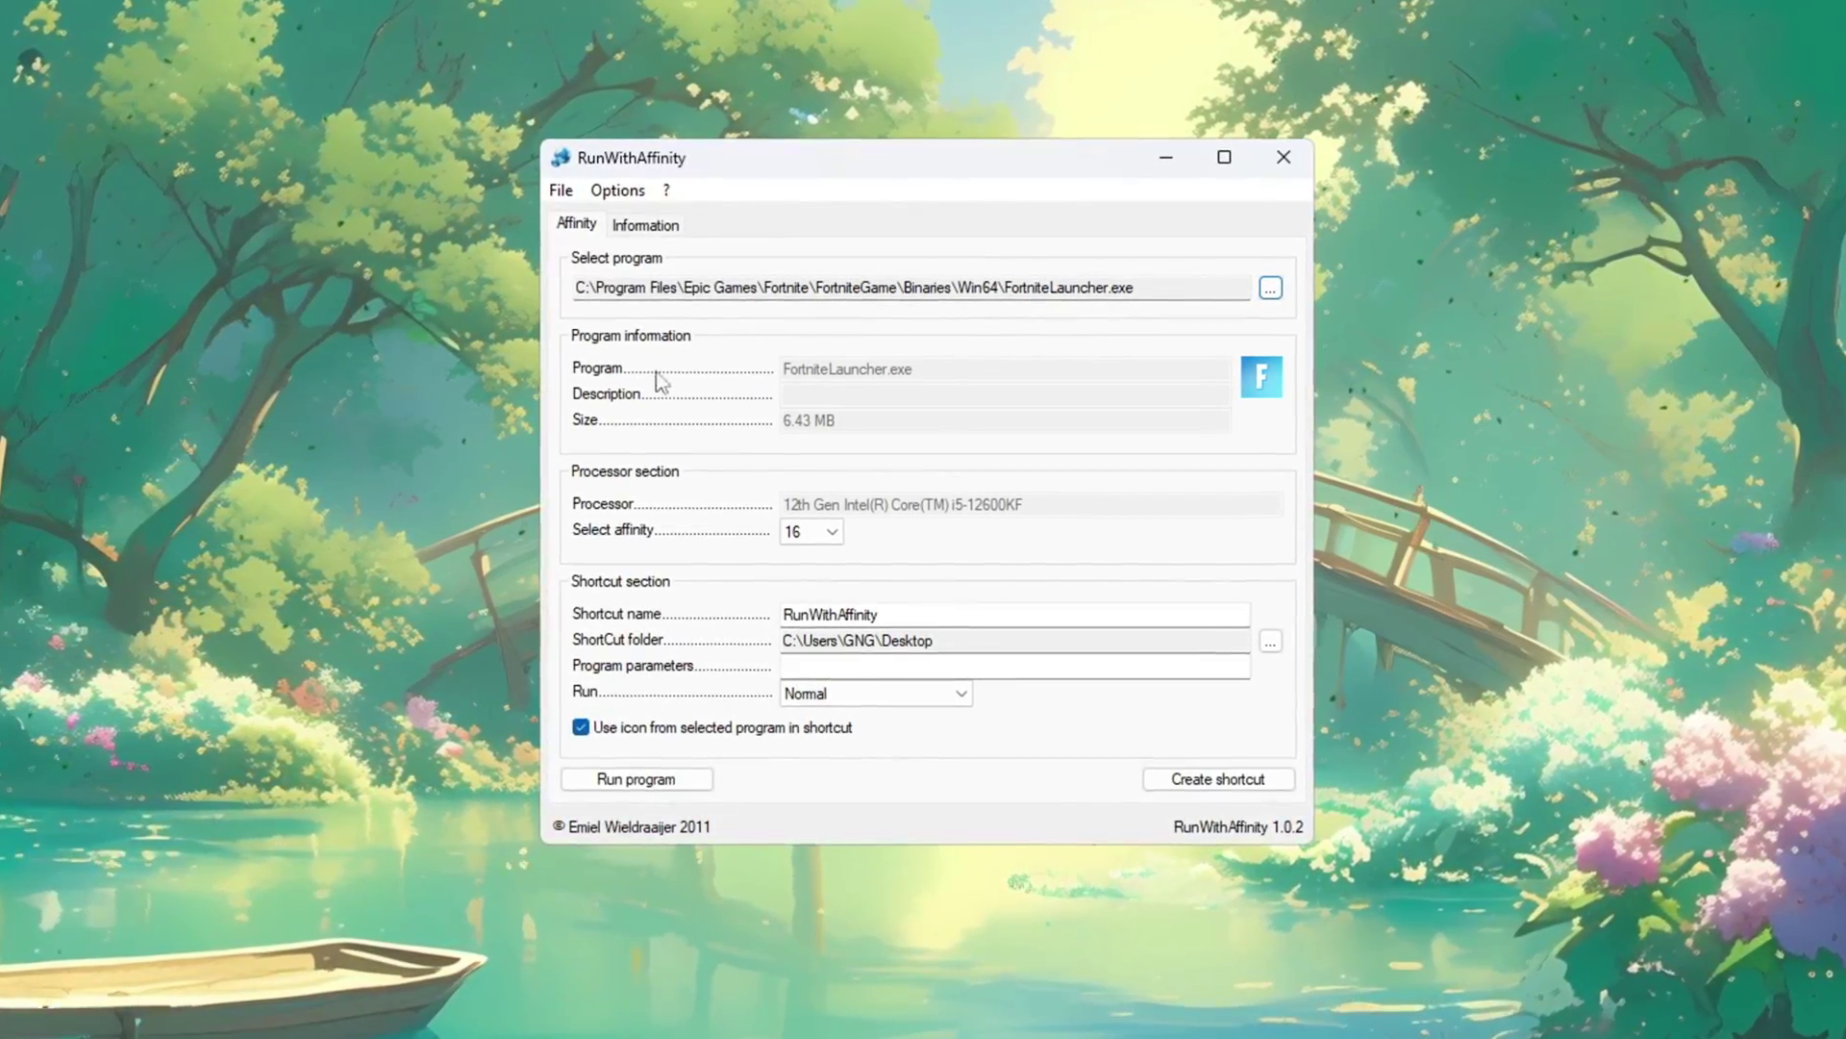
- Set the affinity to 16 and the run mode to Maximized
{"action": "left_click", "coordinate": [821, 538]}
{"action": "left_click", "coordinate": [810, 826]}
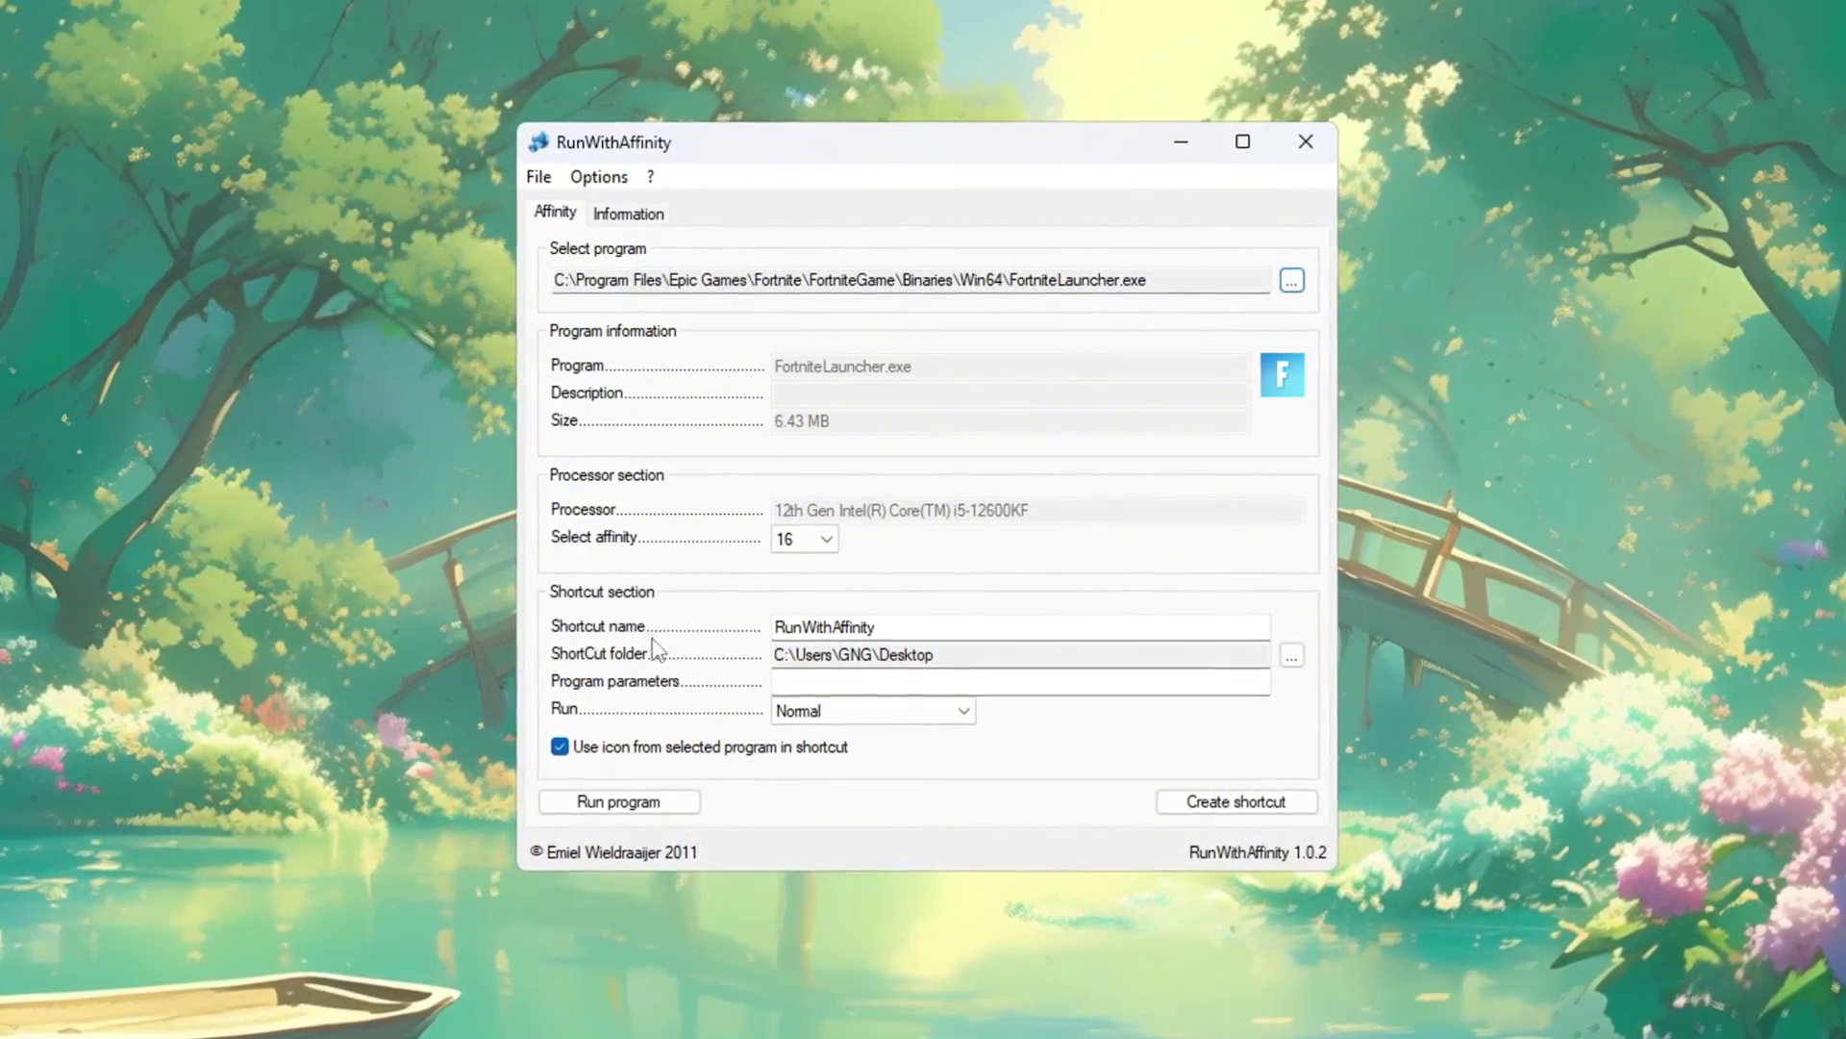
{"action": "left_click", "coordinate": [961, 711]}
{"action": "left_click", "coordinate": [825, 770]}
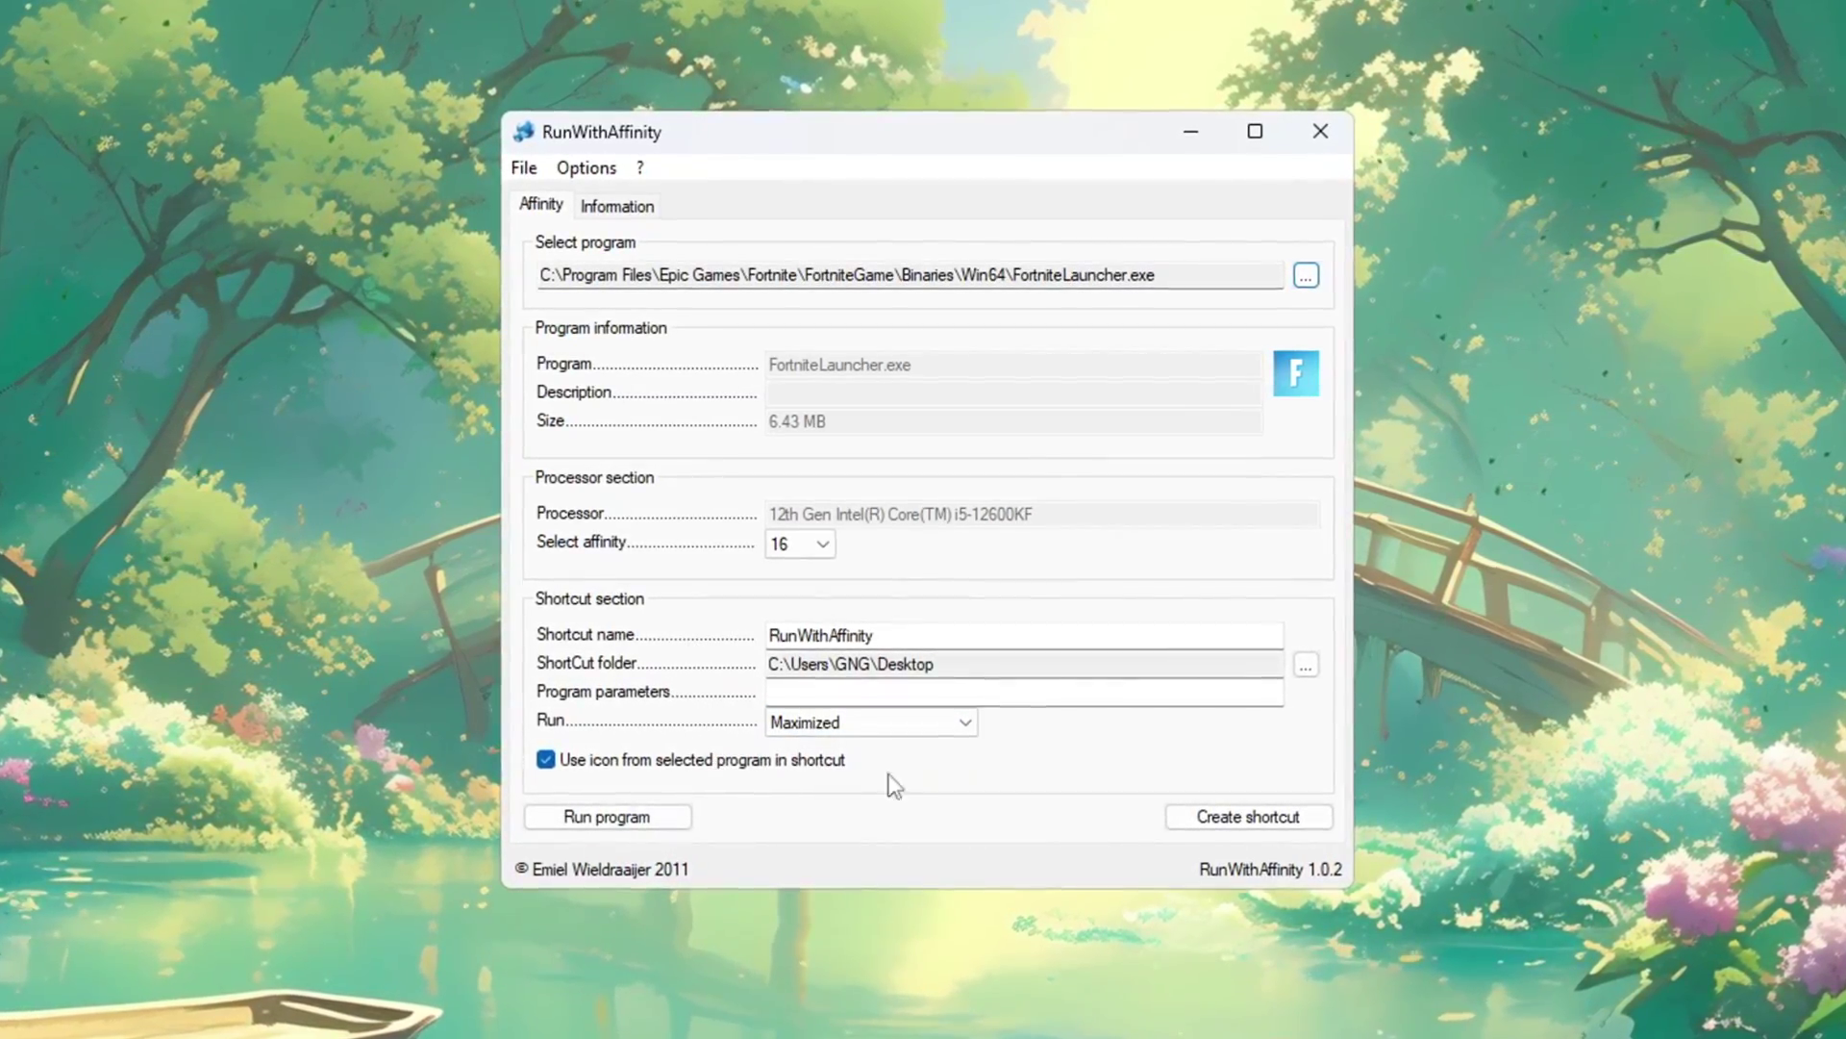
- Create the desktop shortcut, close RunWithAffinity, and move the Fortnite shortcut to the upper centre
{"action": "left_click", "coordinate": [1195, 833]}
{"action": "left_click", "coordinate": [1000, 640]}
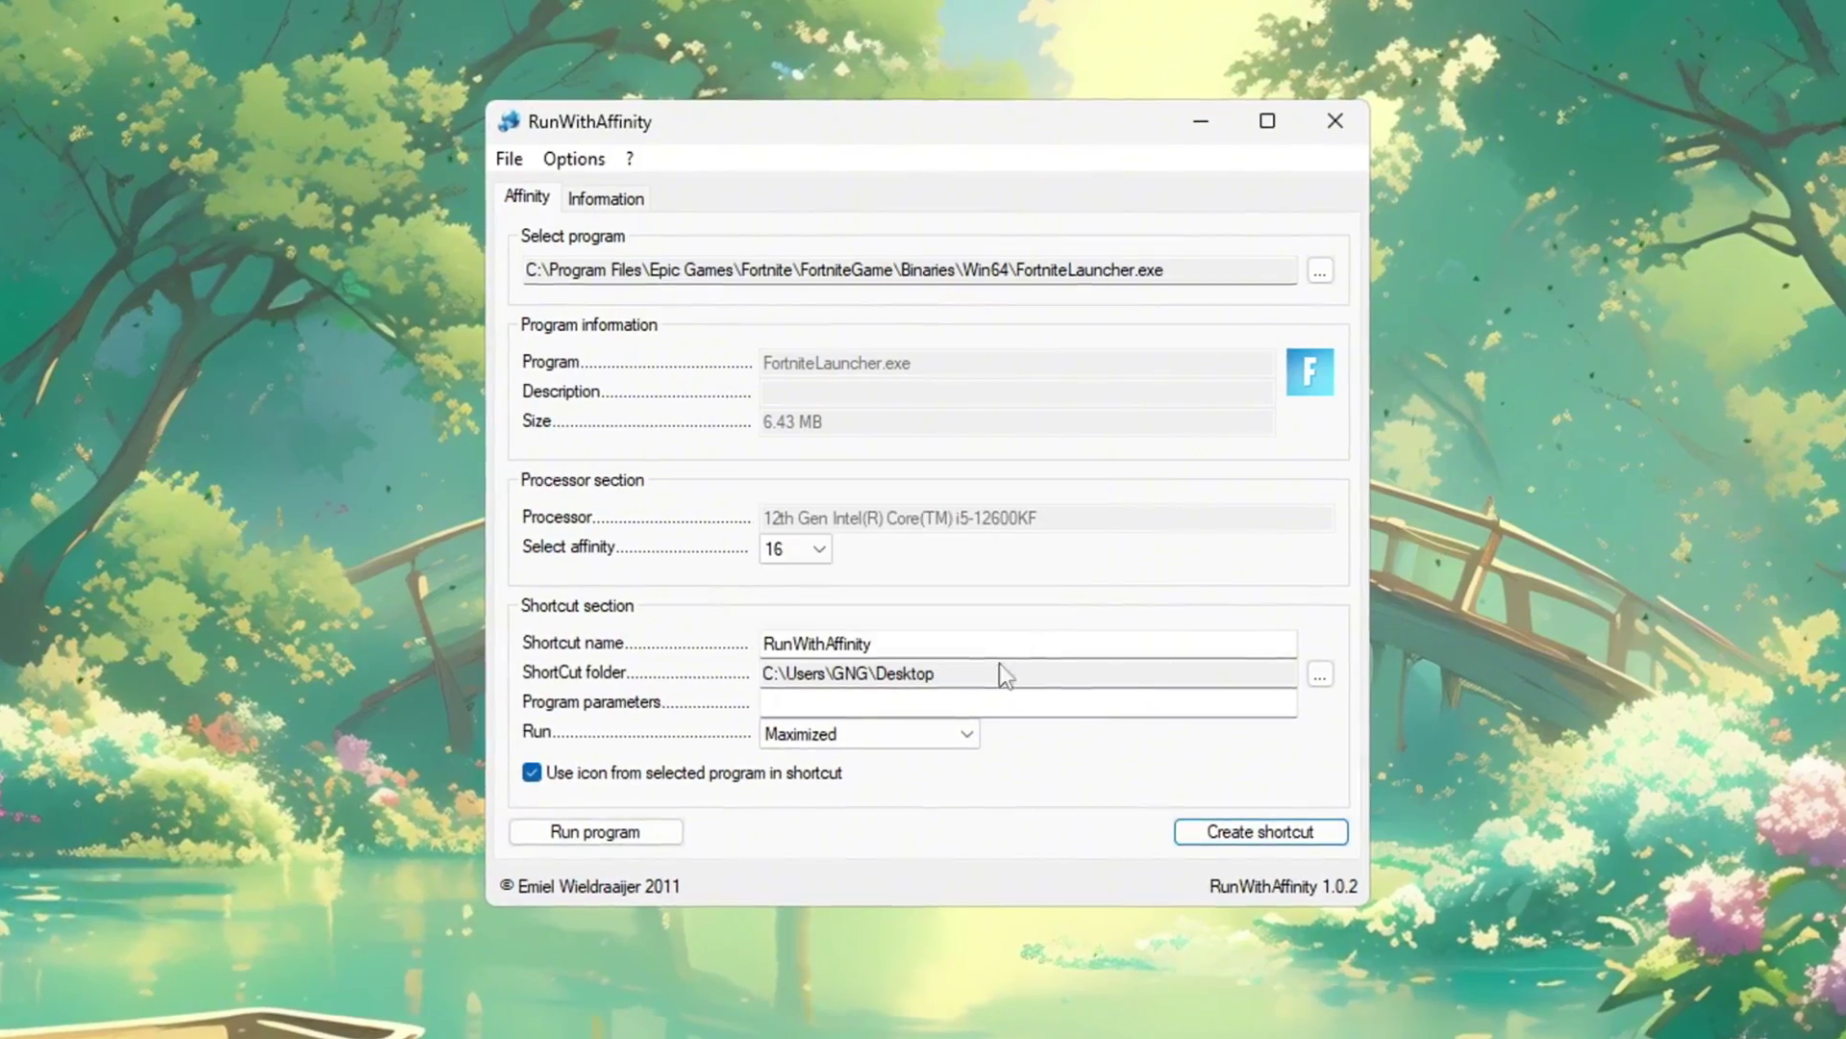
{"action": "left_click", "coordinate": [1363, 120]}
{"action": "left_click_drag", "start_coordinate": [388, 346], "coordinate": [1086, 394]}
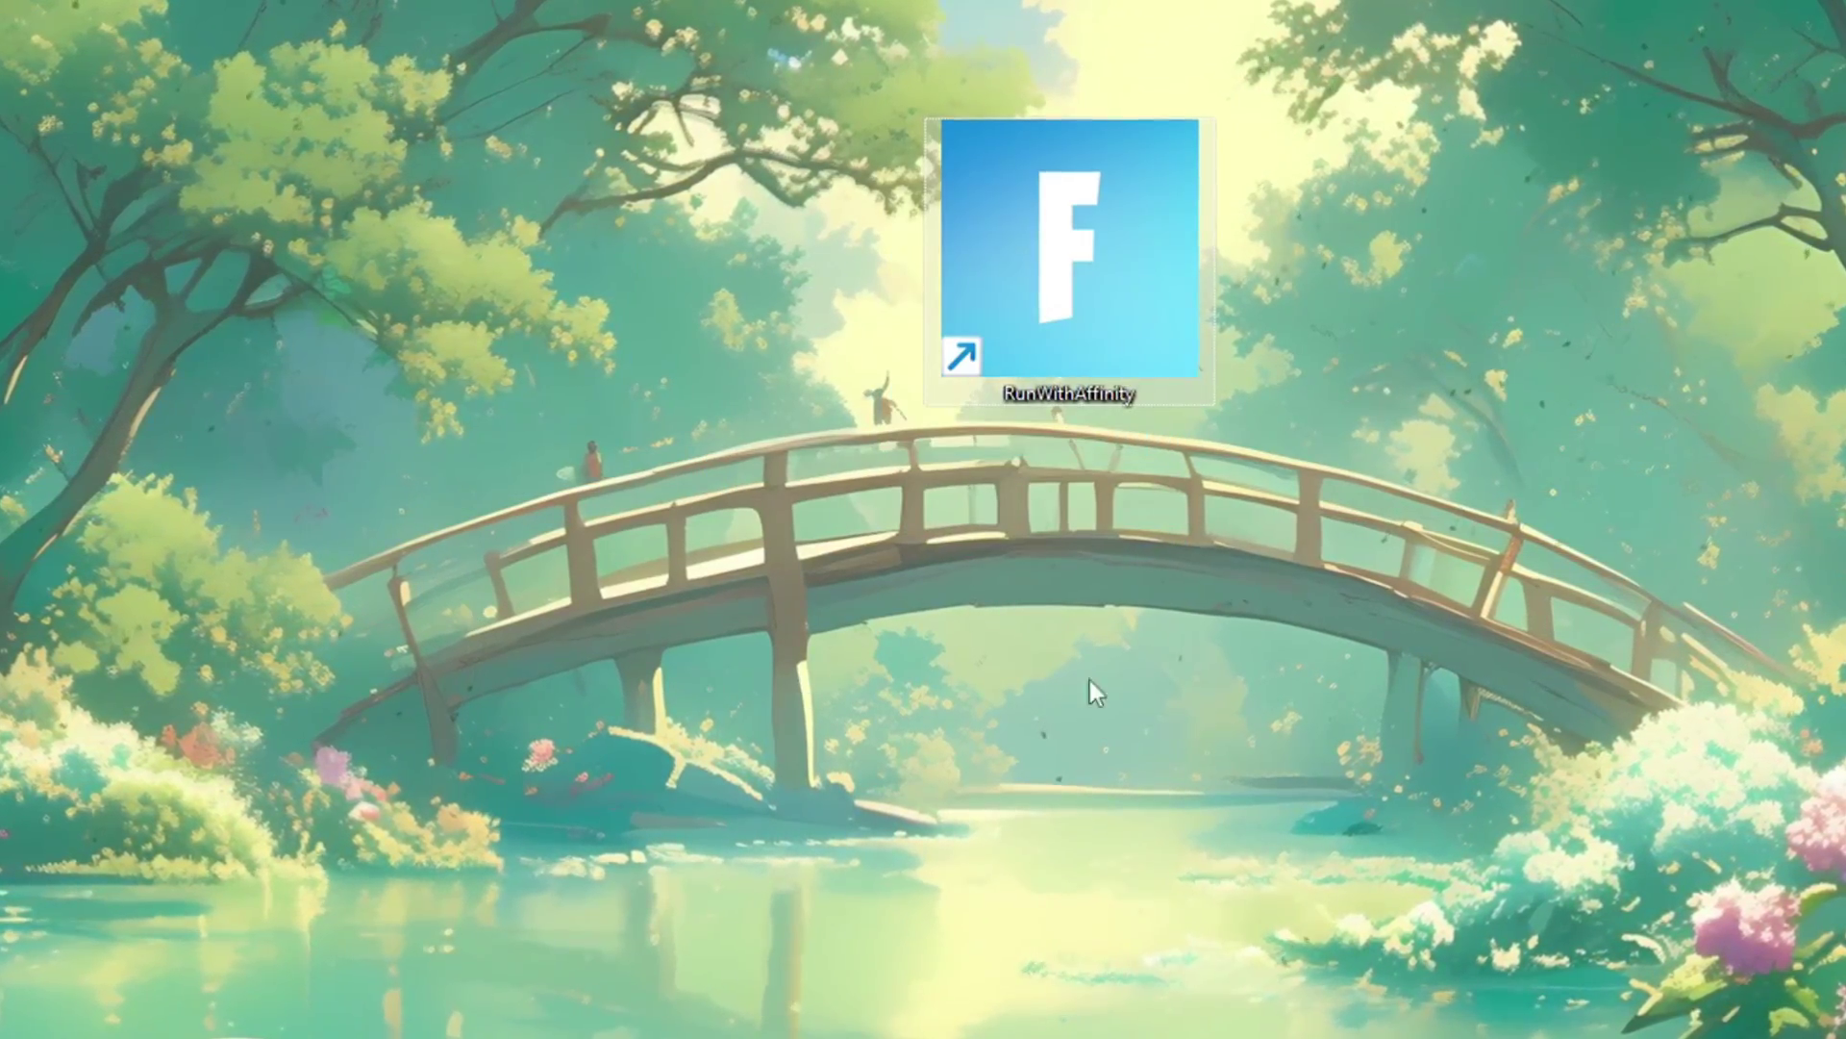